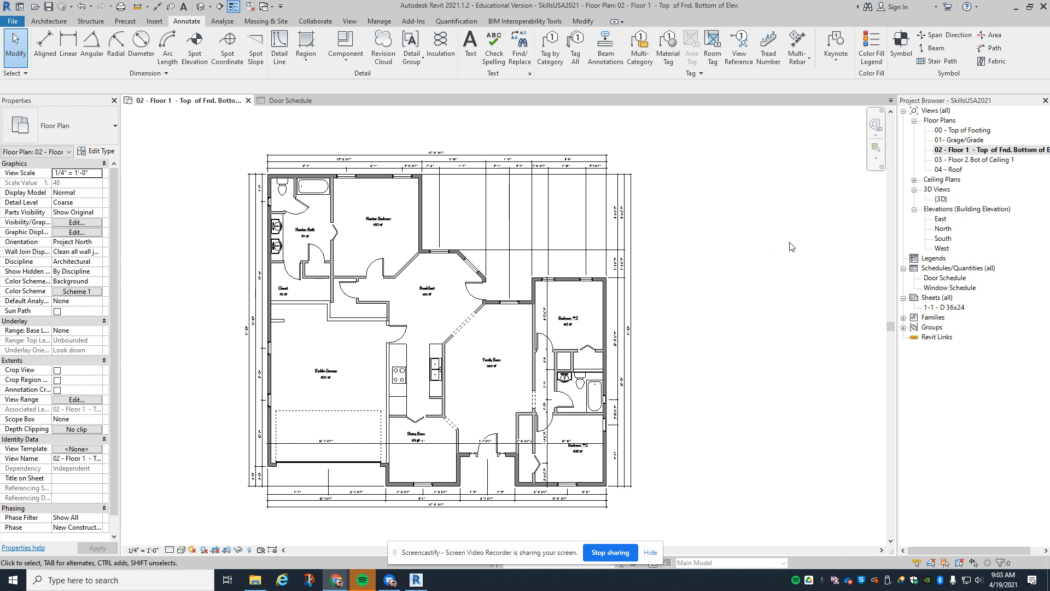
Step: Open the Door Schedule and replace its Family field with Family and Type in the scheduled fields
click(976, 274)
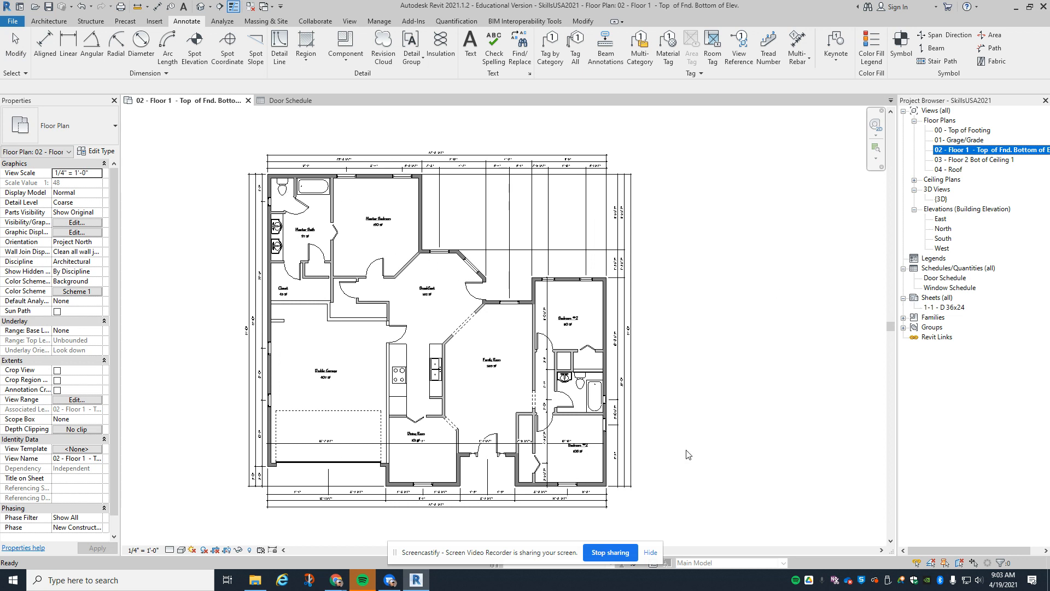
double_click(930, 282)
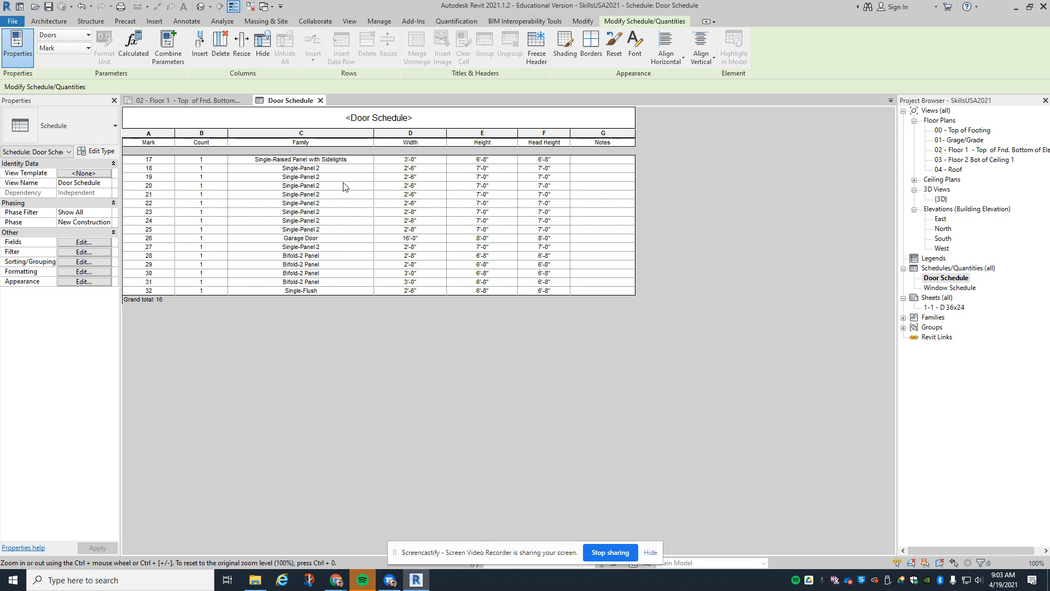
click(83, 241)
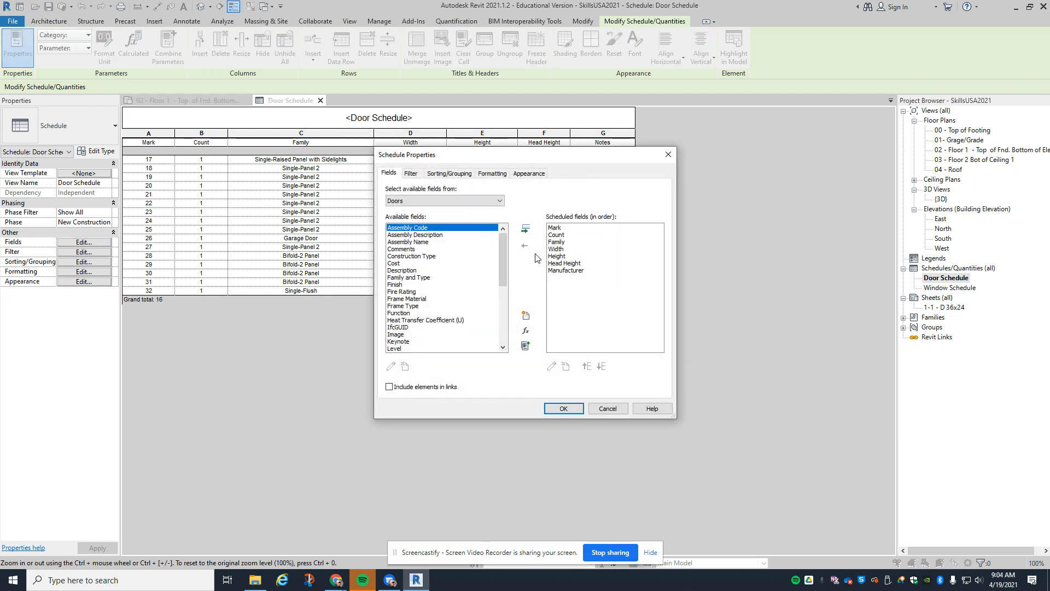
click(558, 243)
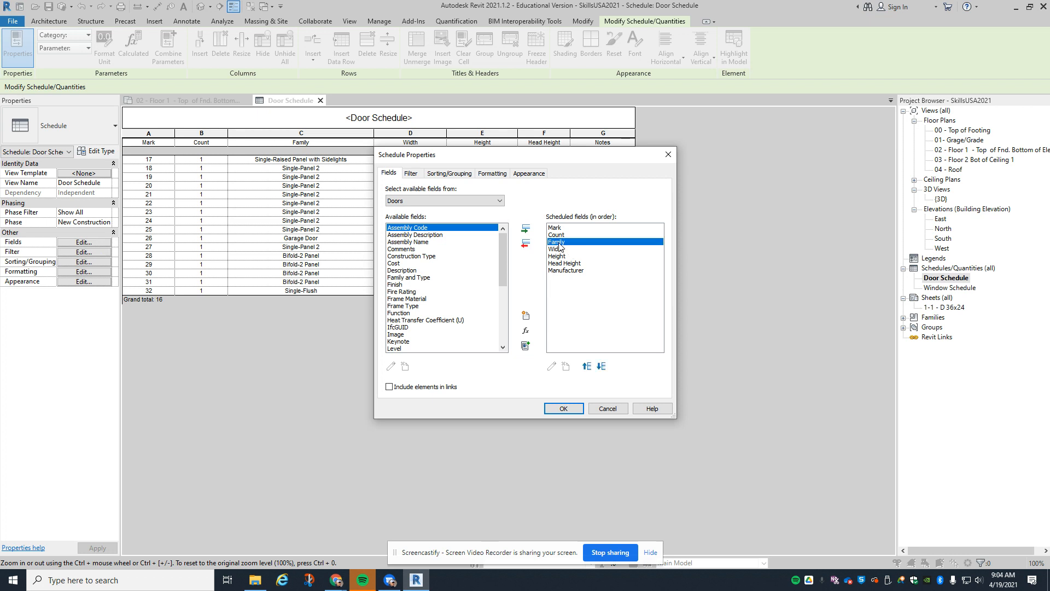
click(413, 278)
double_click(413, 279)
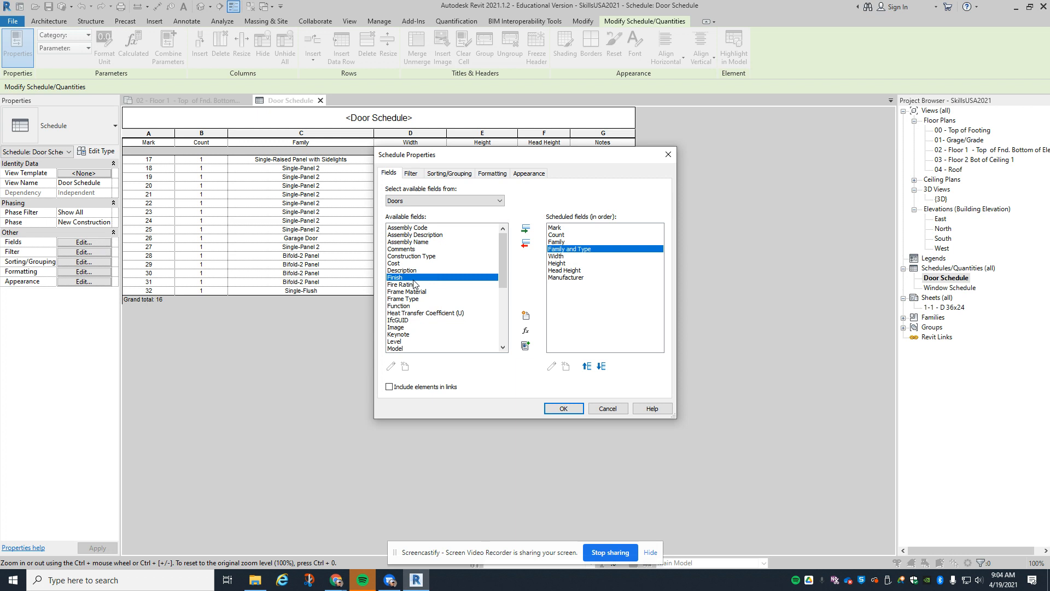
click(558, 242)
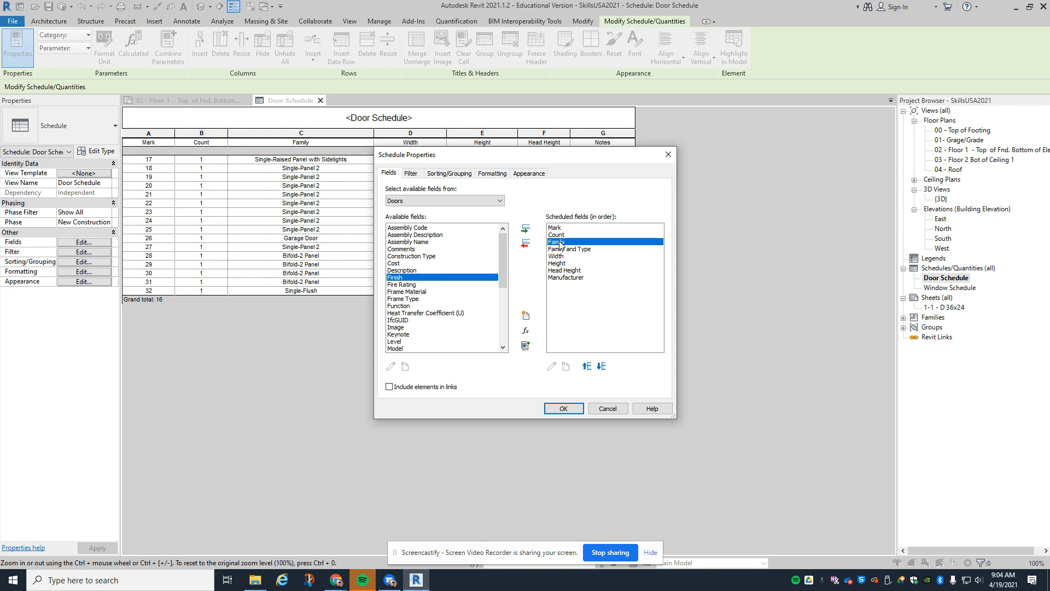
click(526, 243)
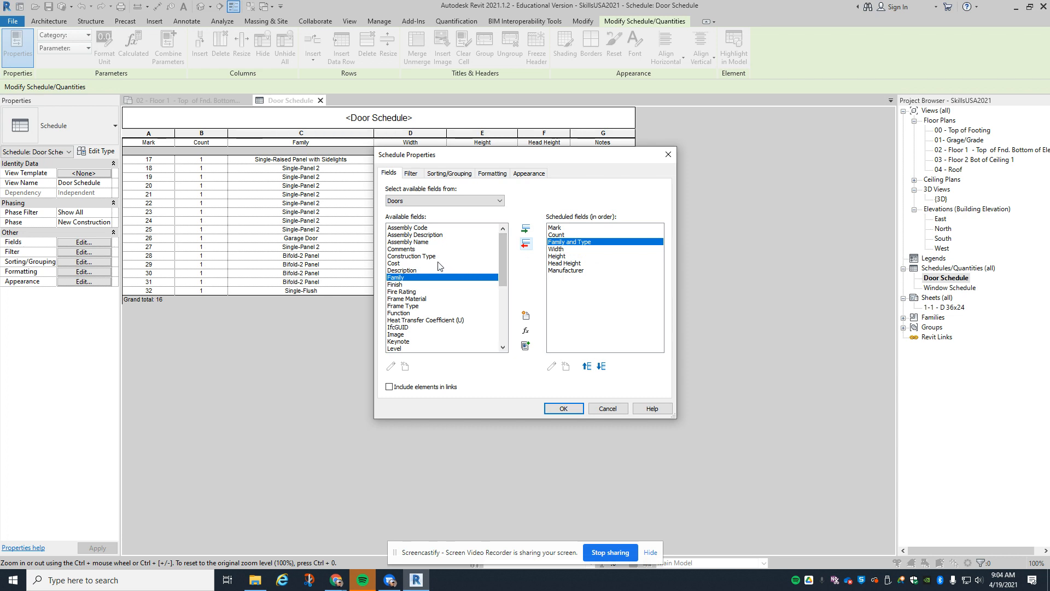
Step: Add the URL field to the door schedule and move it below Manufacturer as the last scheduled field
scroll(431, 270, down, 1)
scroll(431, 269, down, 2)
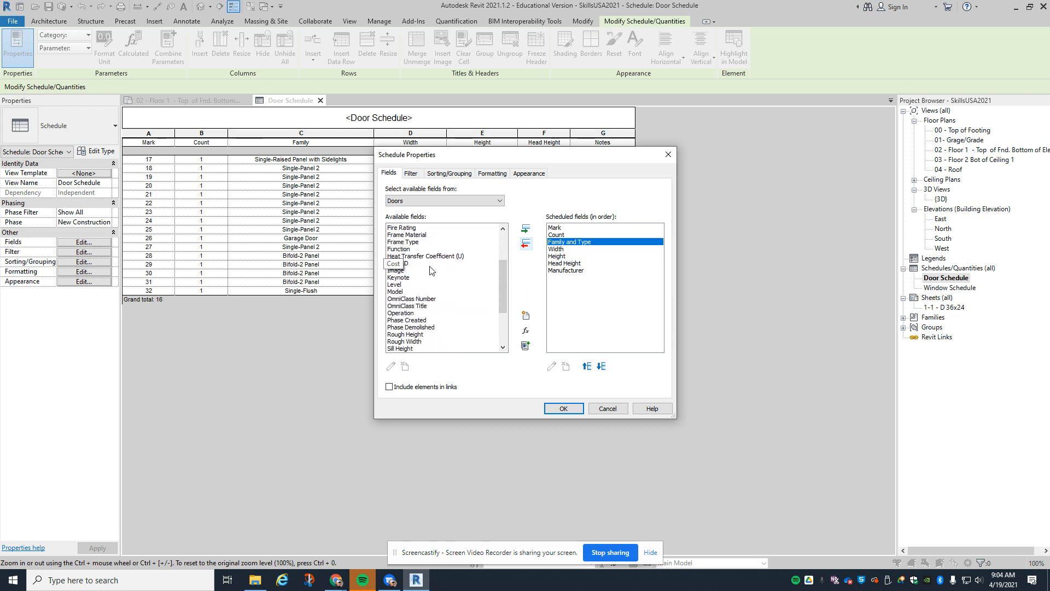
scroll(435, 267, down, 3)
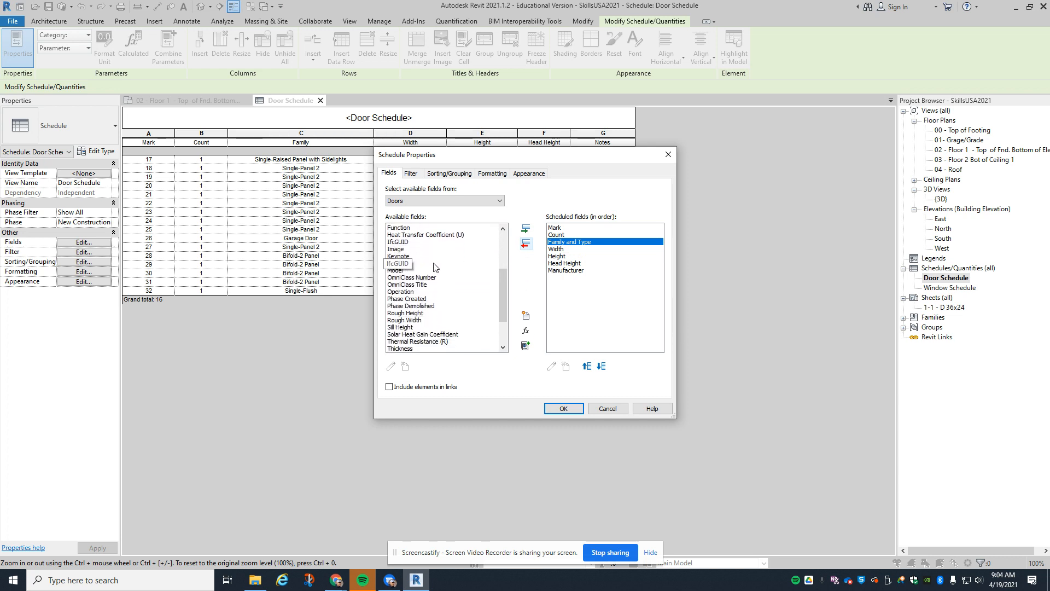
scroll(435, 267, down, 1)
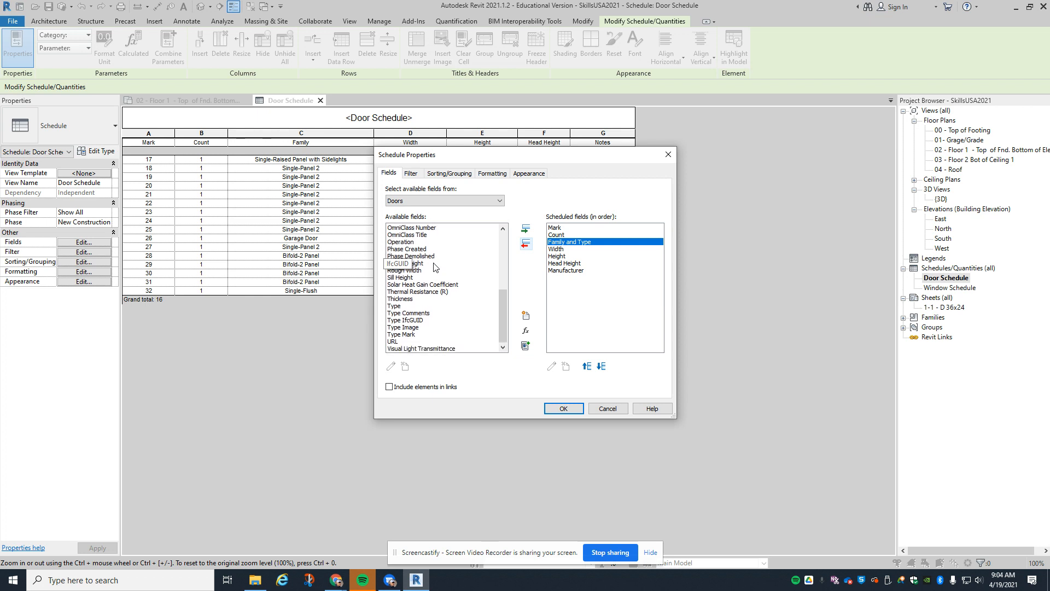
click(392, 342)
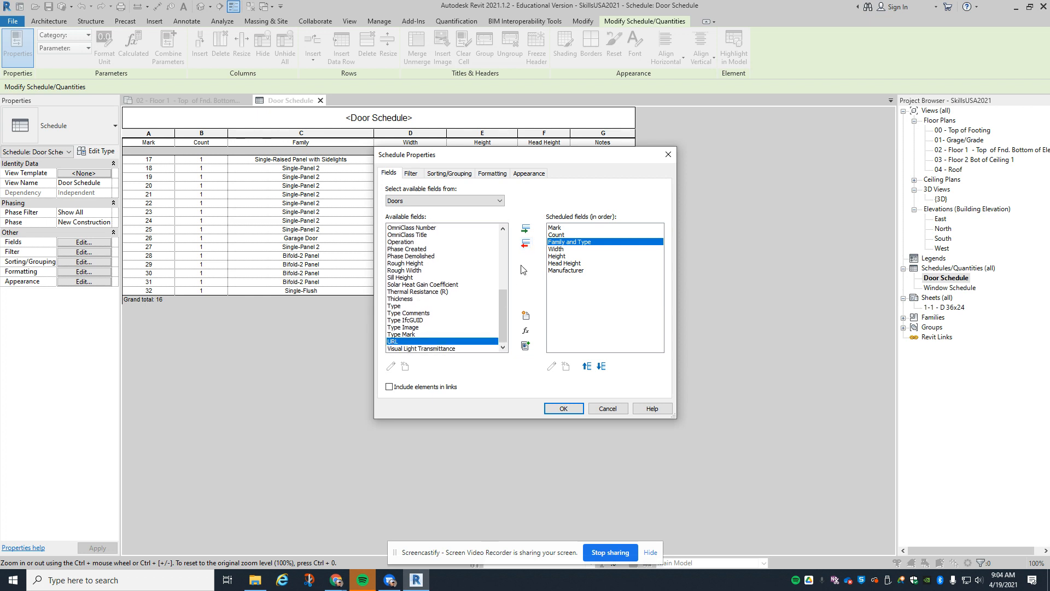
click(525, 228)
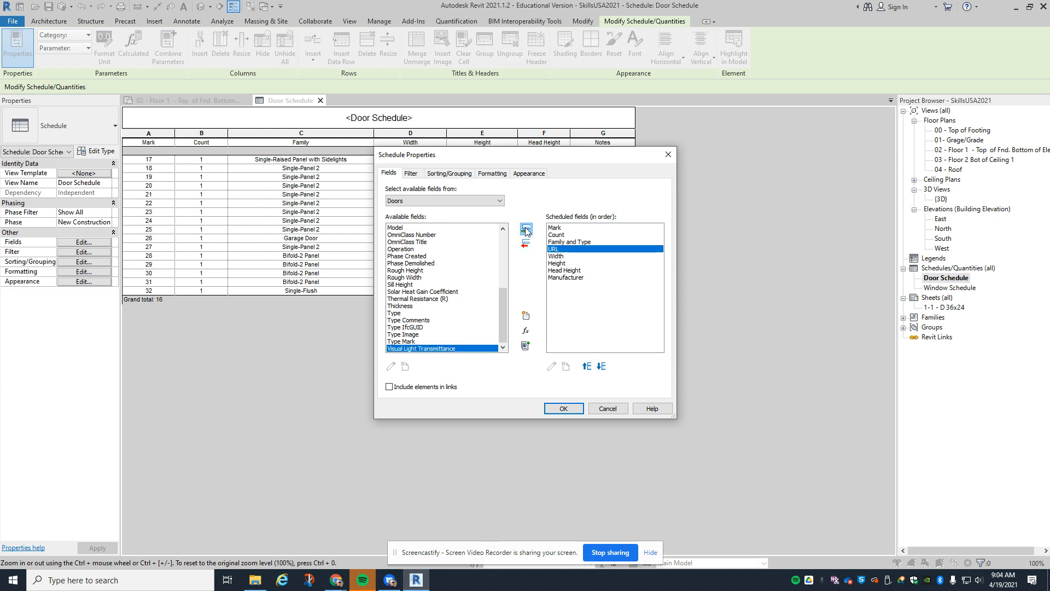
click(588, 368)
click(601, 366)
click(601, 366)
click(602, 366)
click(601, 366)
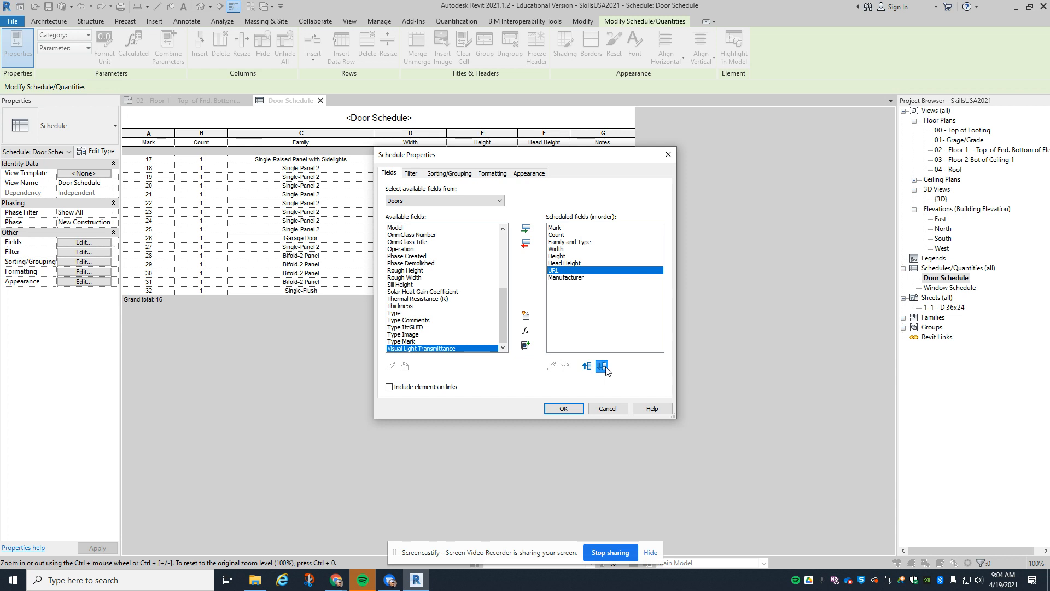
click(601, 366)
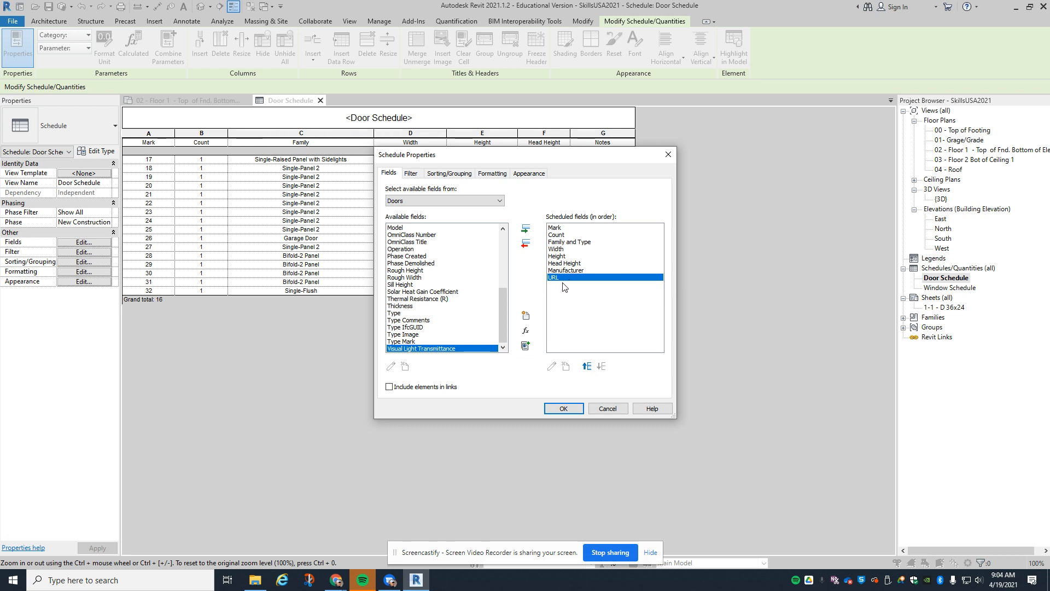
click(570, 405)
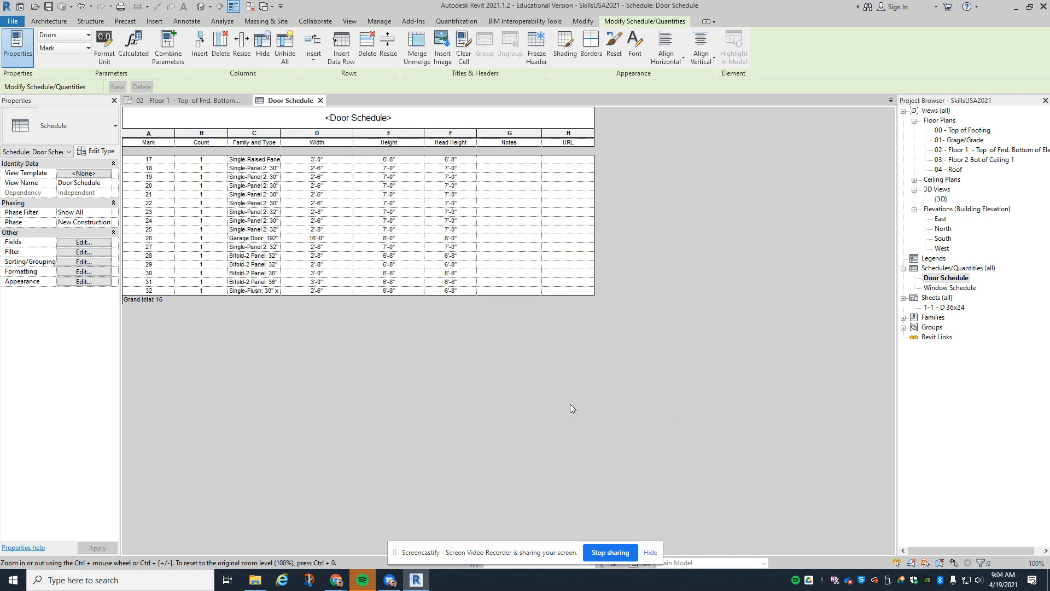
Step: Rename the URL column heading to FINISH PAINT and widen the Family and Type column
click(575, 143)
click(576, 143)
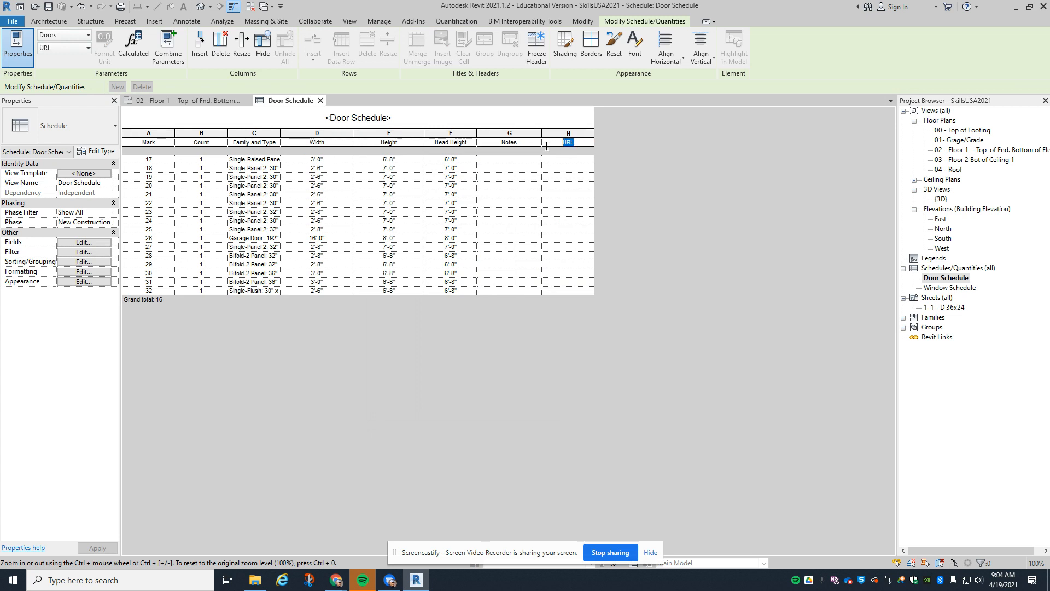
text(FINISH PAINT)
click(563, 168)
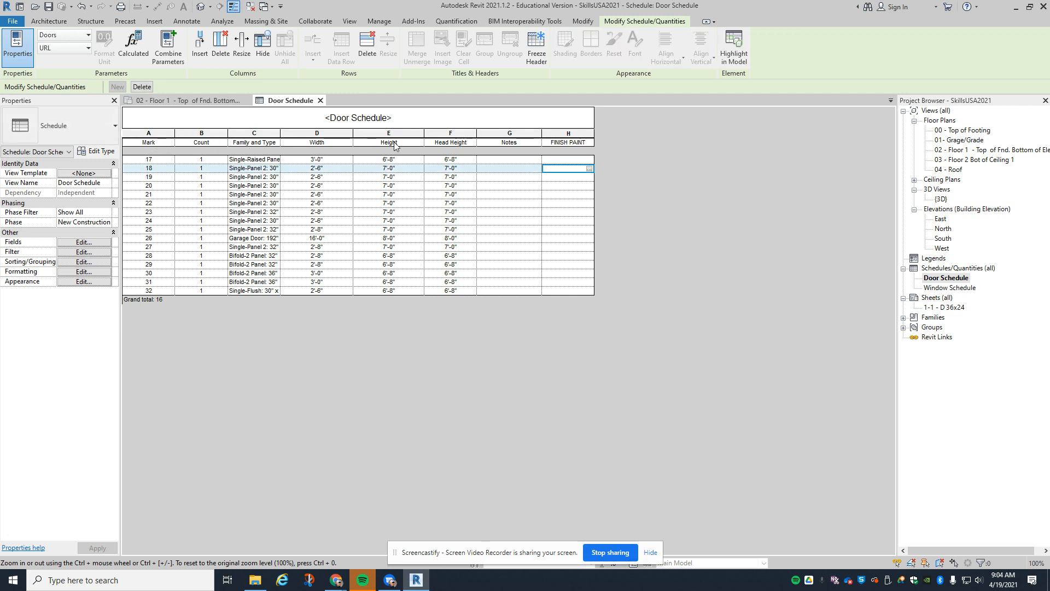
drag(280, 134, 318, 135)
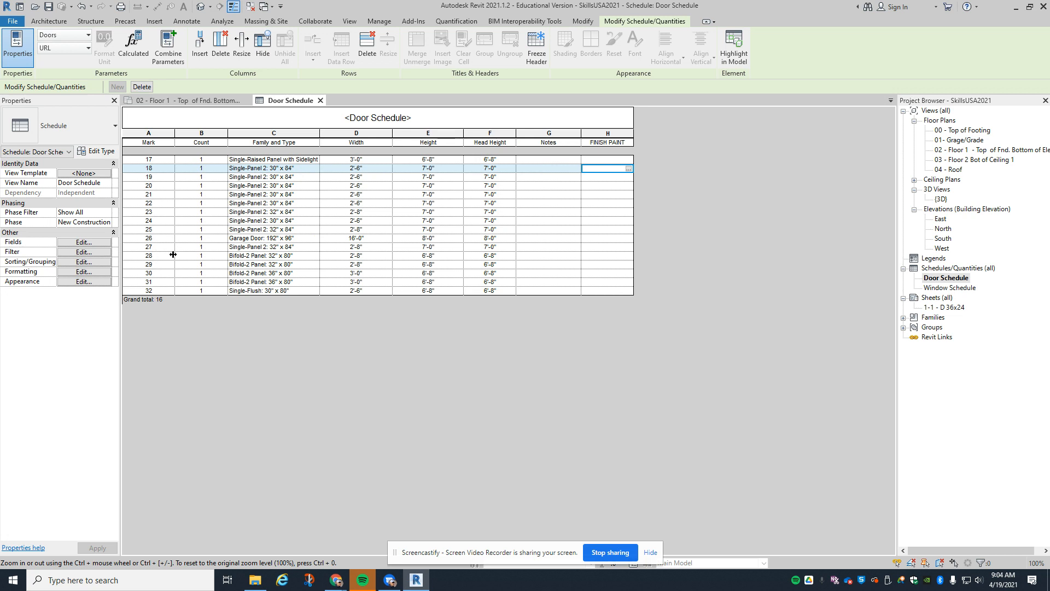
Step: Set the door schedule's primary sorting to Family and Type instead of Mark
click(88, 254)
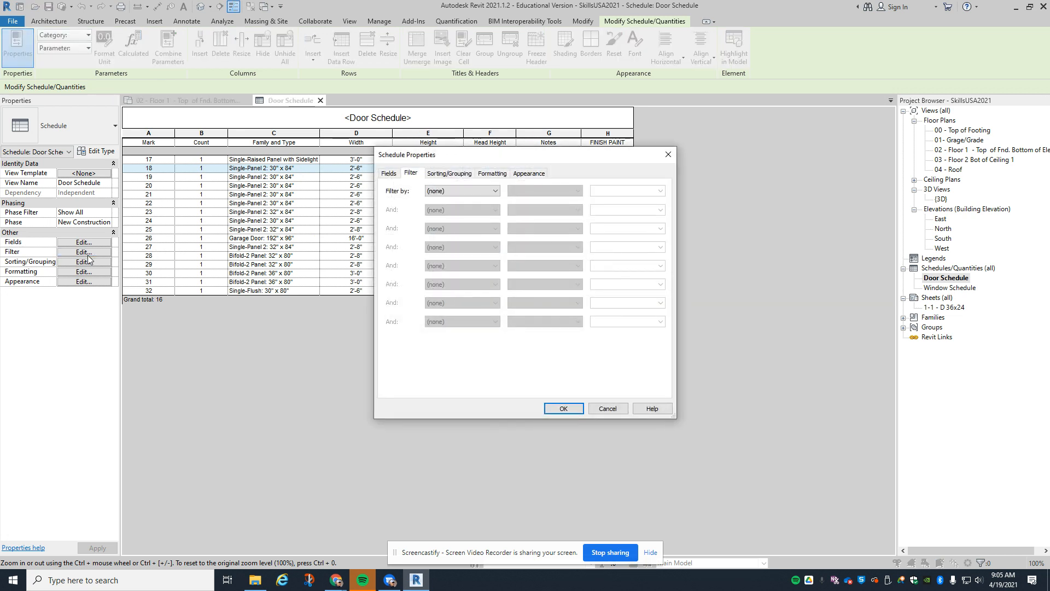
click(448, 174)
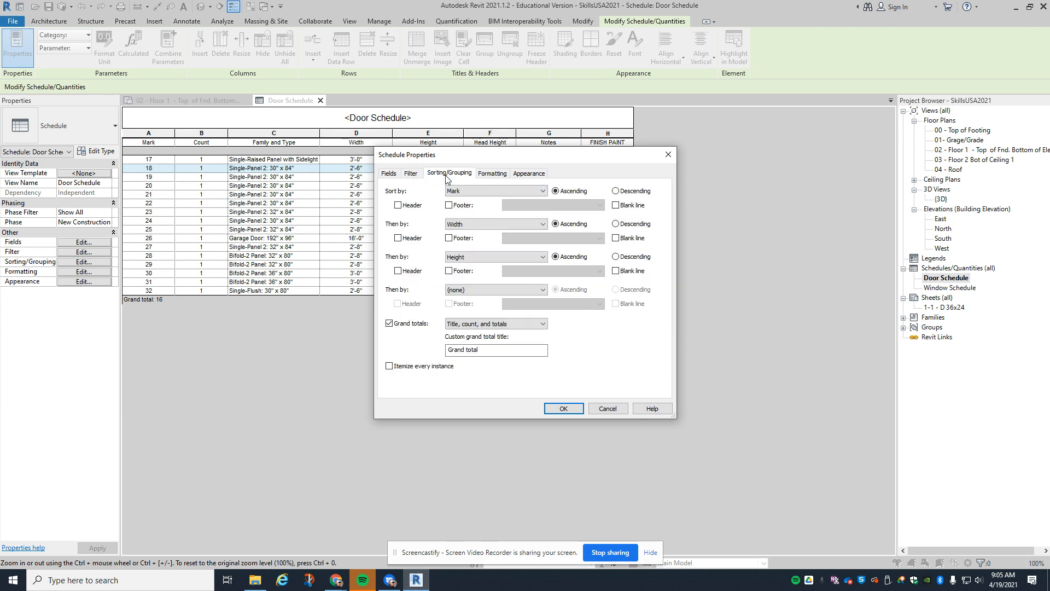
click(473, 190)
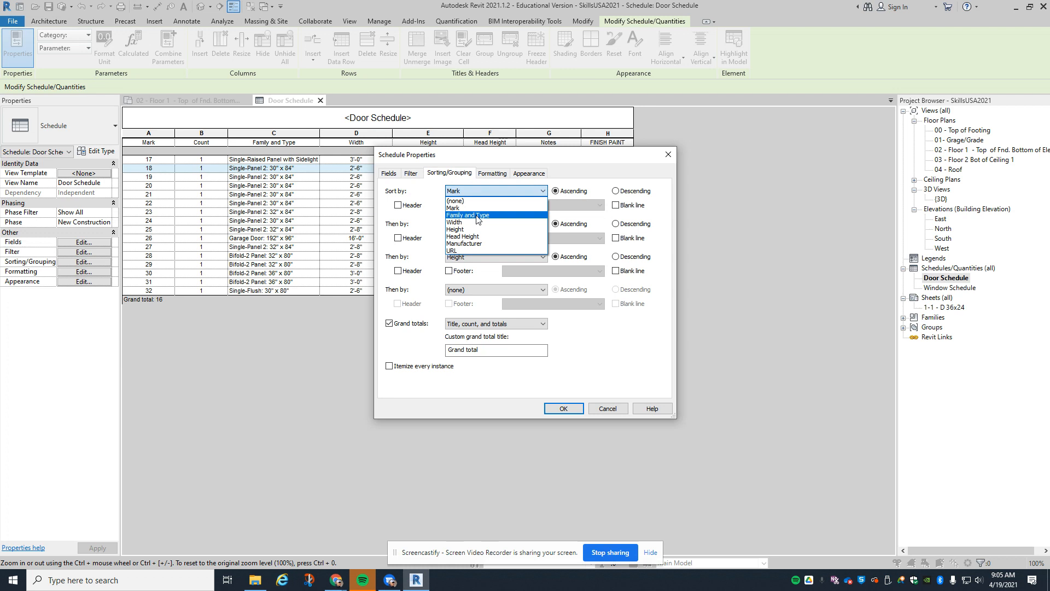
click(476, 216)
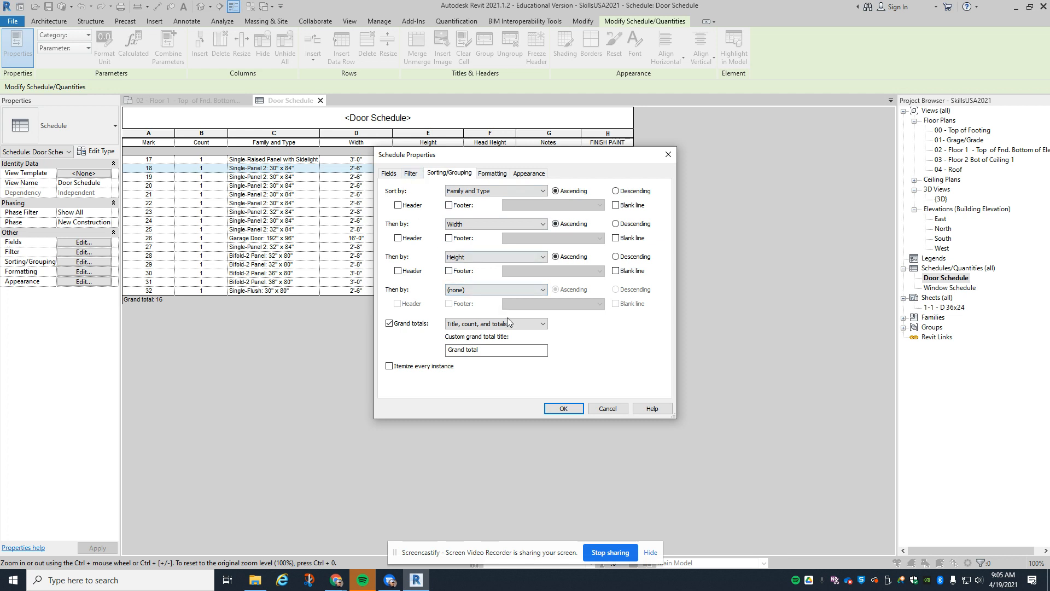
click(563, 409)
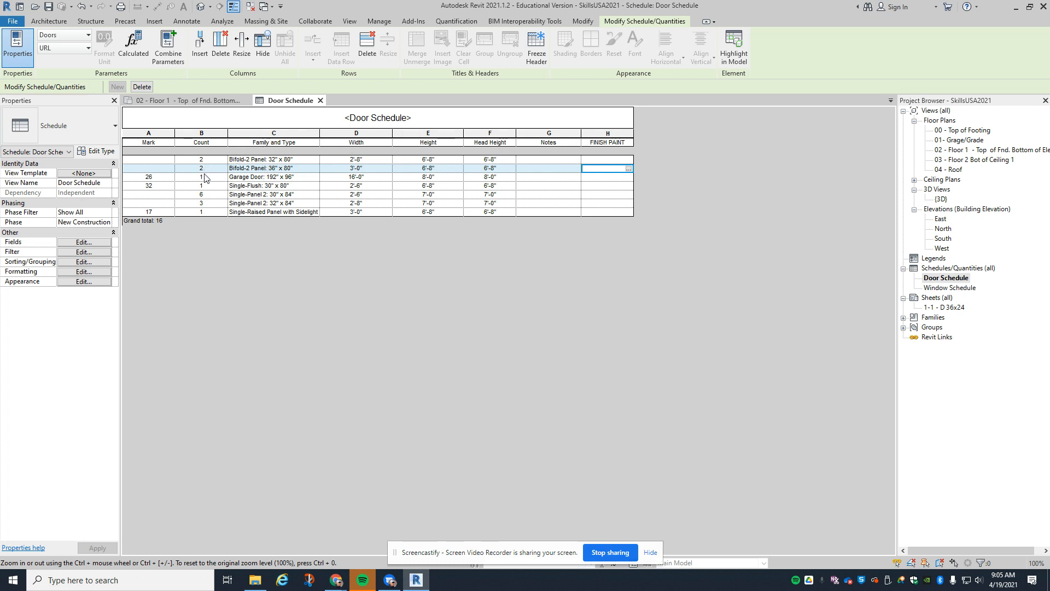
Step: Set the marks of the 32" bifold, 36" bifold and garage door rows to A, B and C
click(160, 160)
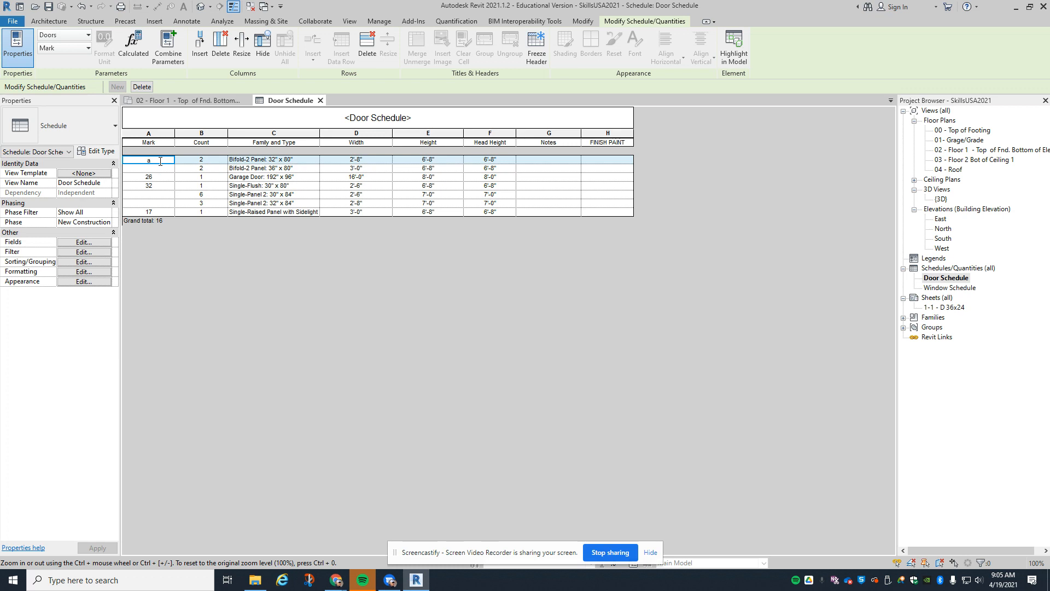
click(161, 165)
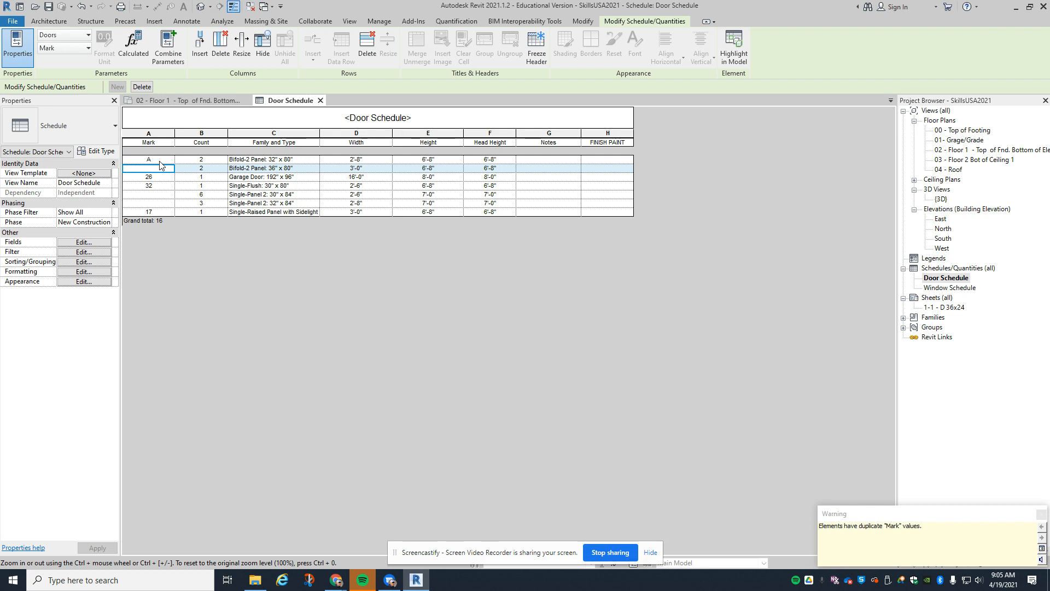
text(B)
key(Return)
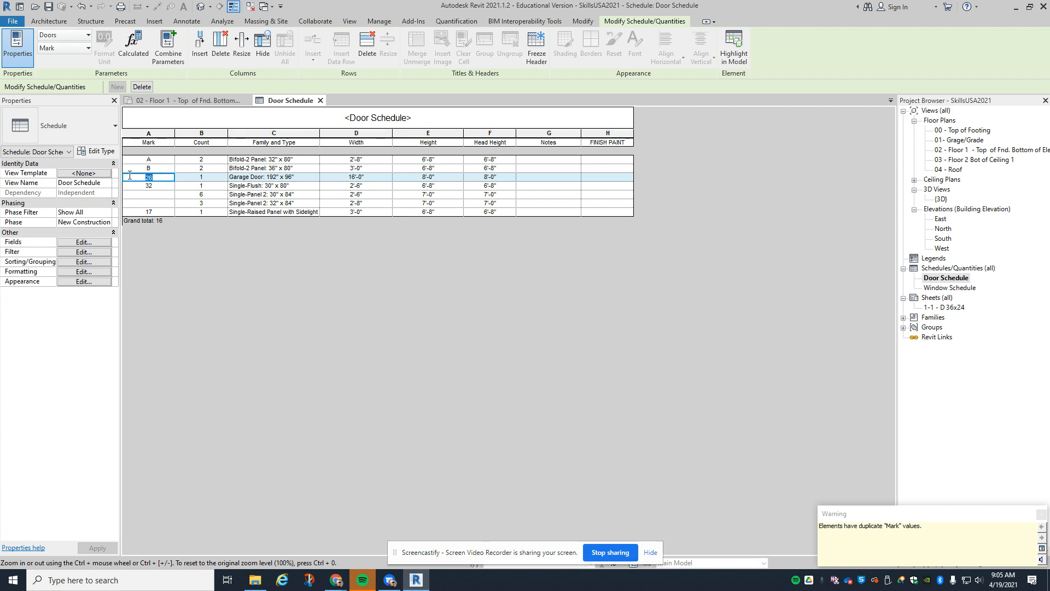
text(C)
key(Return)
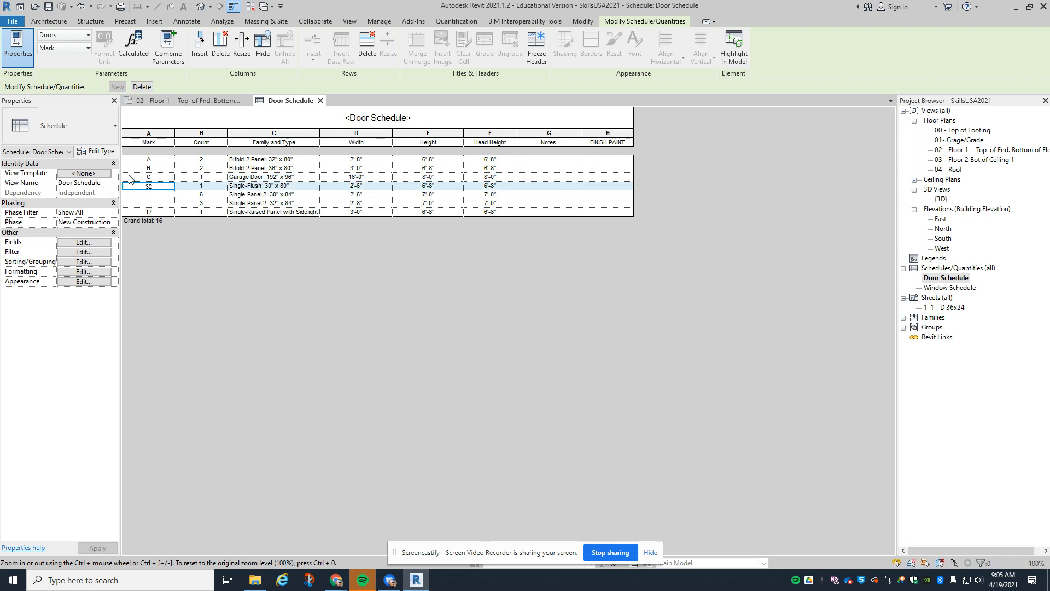
Step: Set the marks of the remaining four door rows to D, E, F and G, and widen the Family and Type column further
key(Return)
text(E)
key(Return)
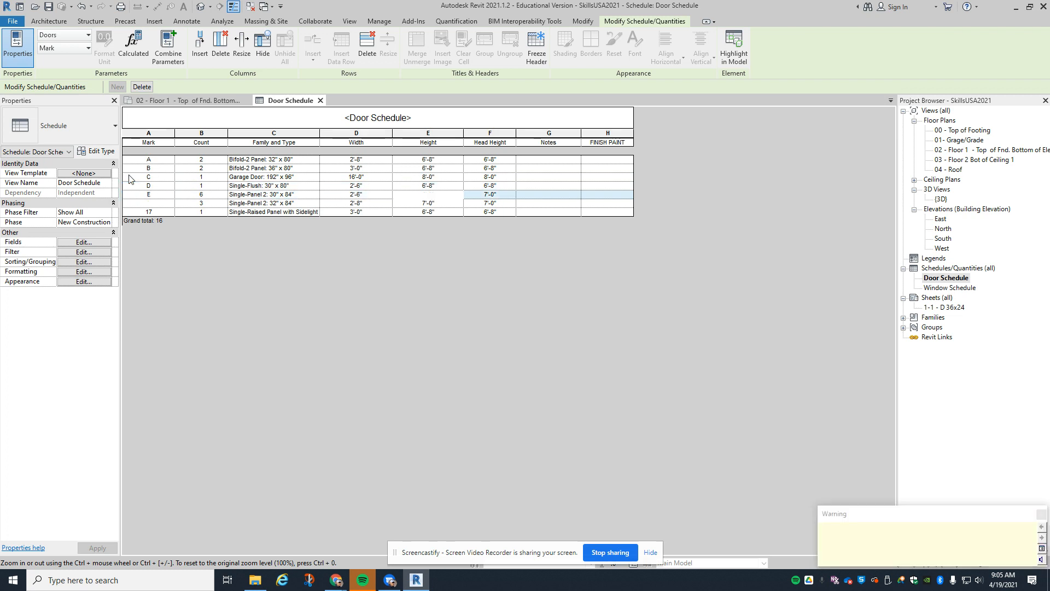
key(Return)
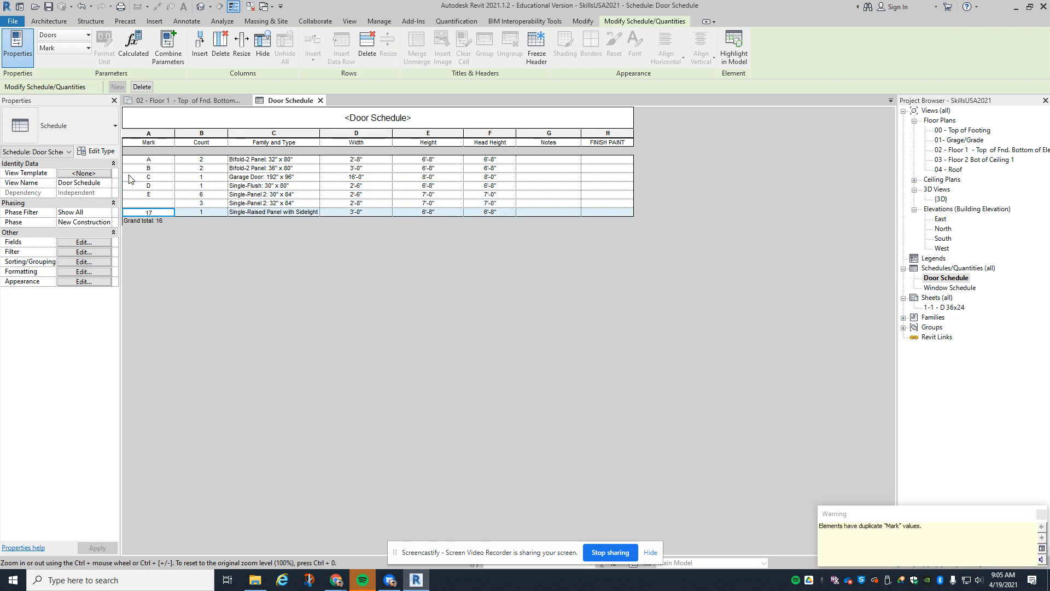
key(Up)
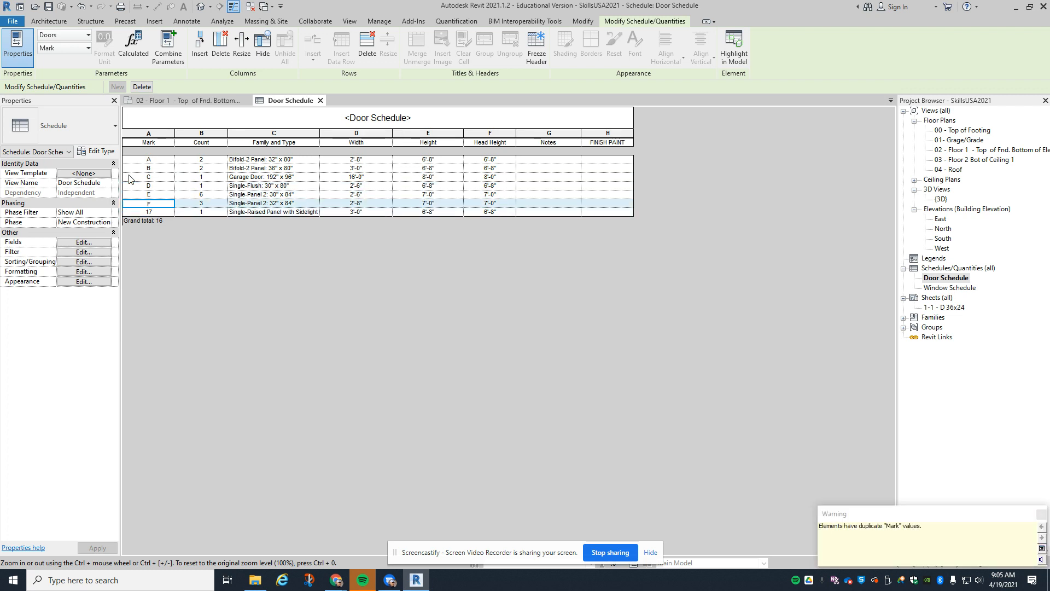
key(Return)
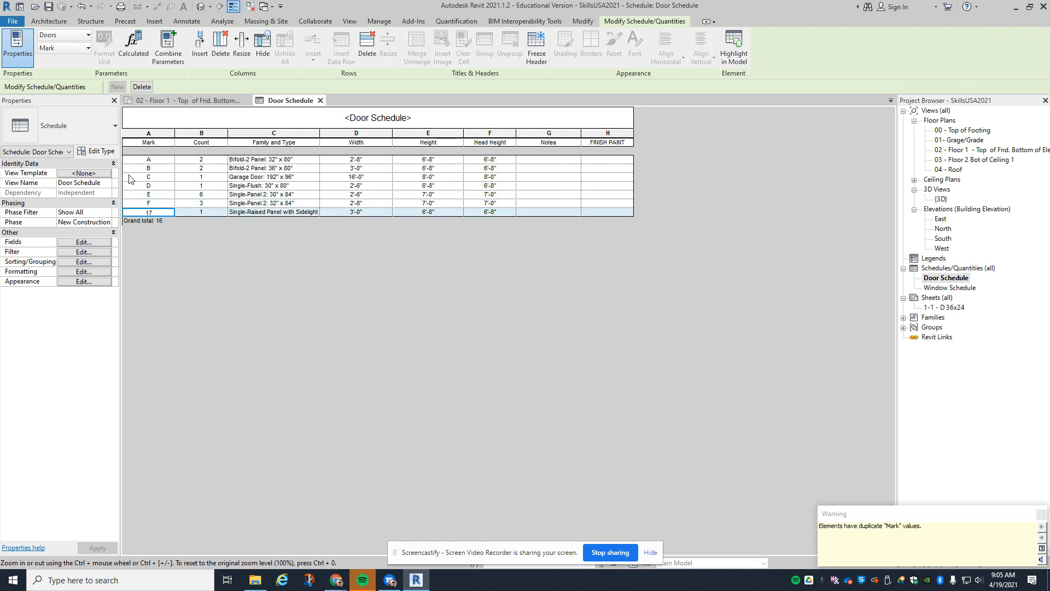
double_click(158, 212)
text(G)
drag(321, 136, 336, 136)
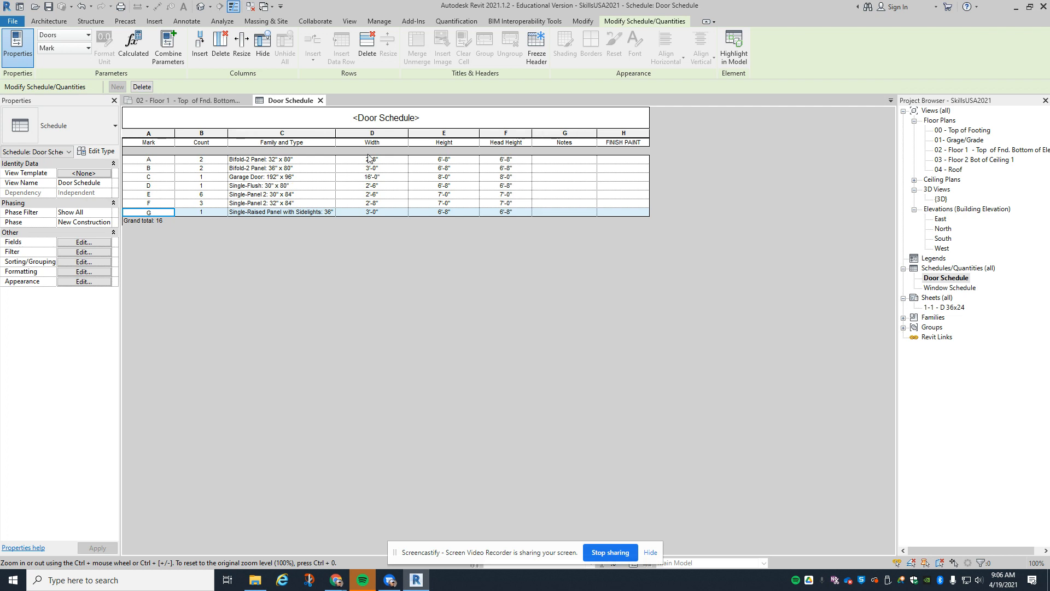
Step: Set the Head Height of all door rows, marks A through G, to 7'-8"
click(503, 164)
click(503, 164)
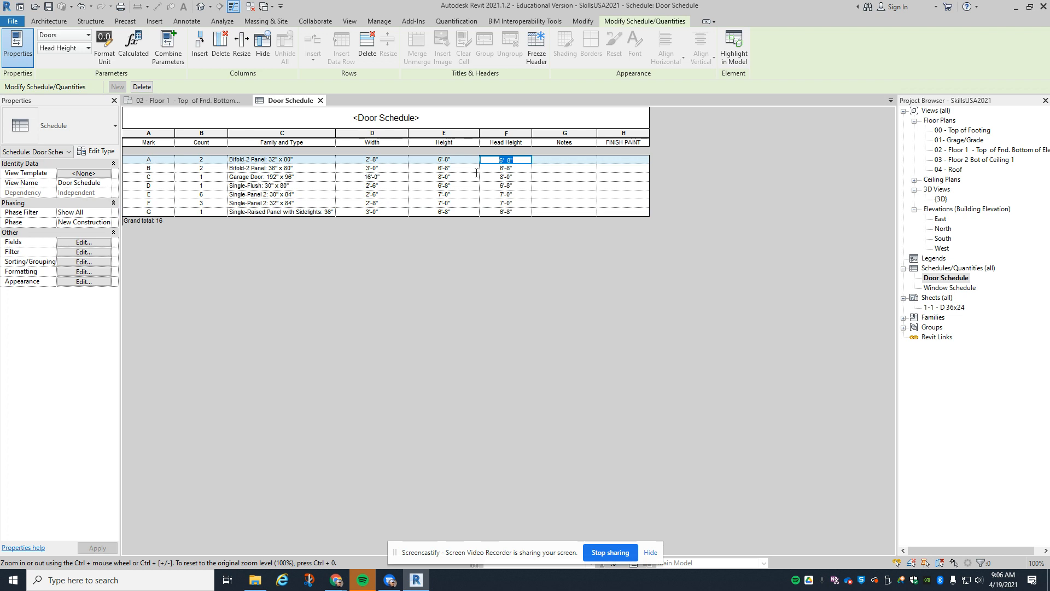
text(7 8)
key(Return)
text(7 8)
key(Return)
text(7 8)
key(Return)
text(7 8)
key(Return)
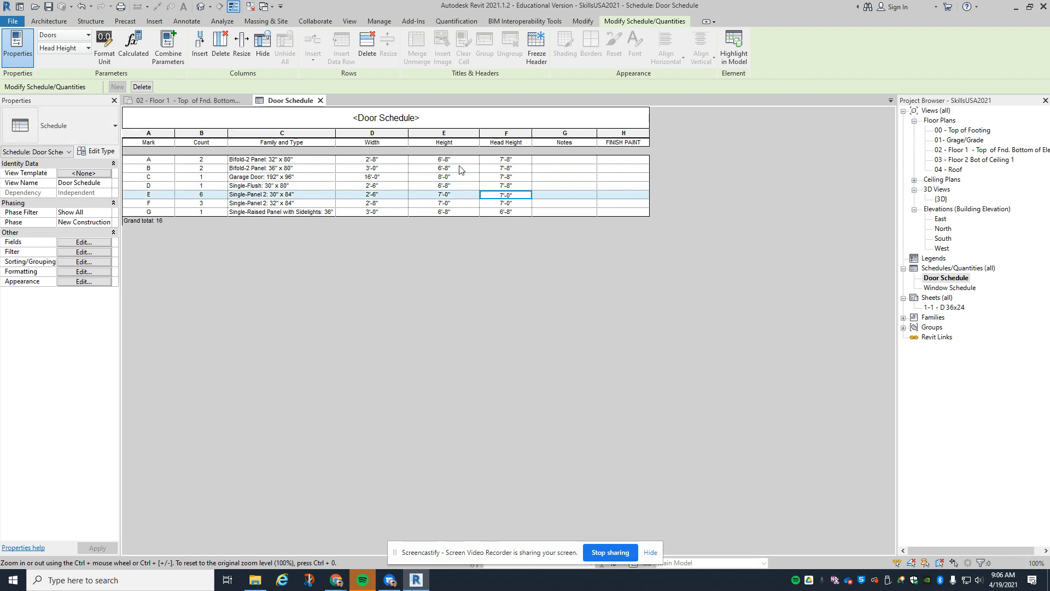
text(7 8)
key(Return)
text(7)
key(Return)
key(Return)
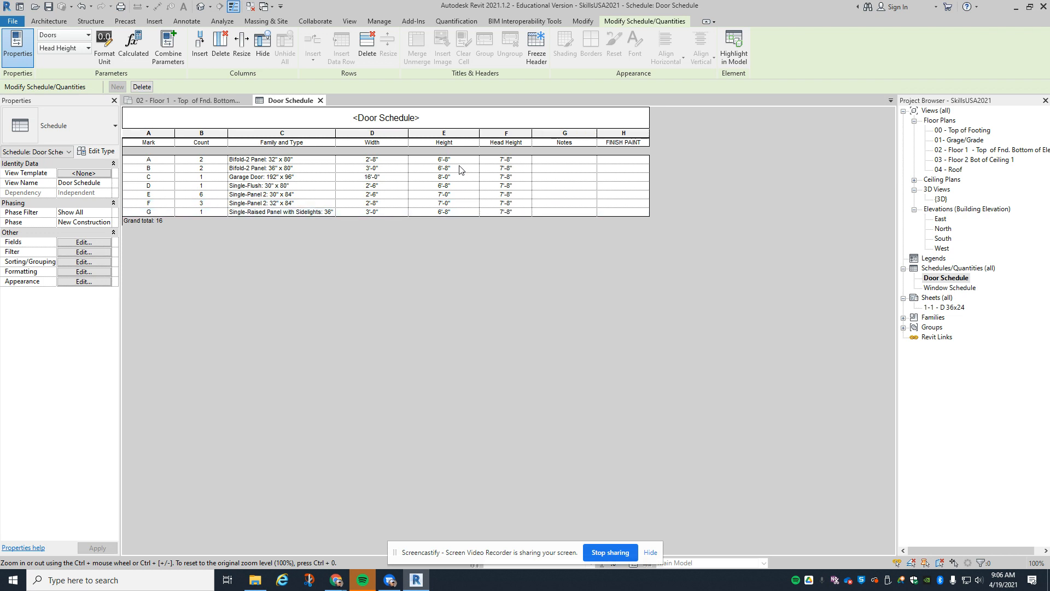
Step: Re-enter the Head Height of the garage door row as 7'-8"
click(509, 177)
drag(529, 177, 470, 181)
text(7)
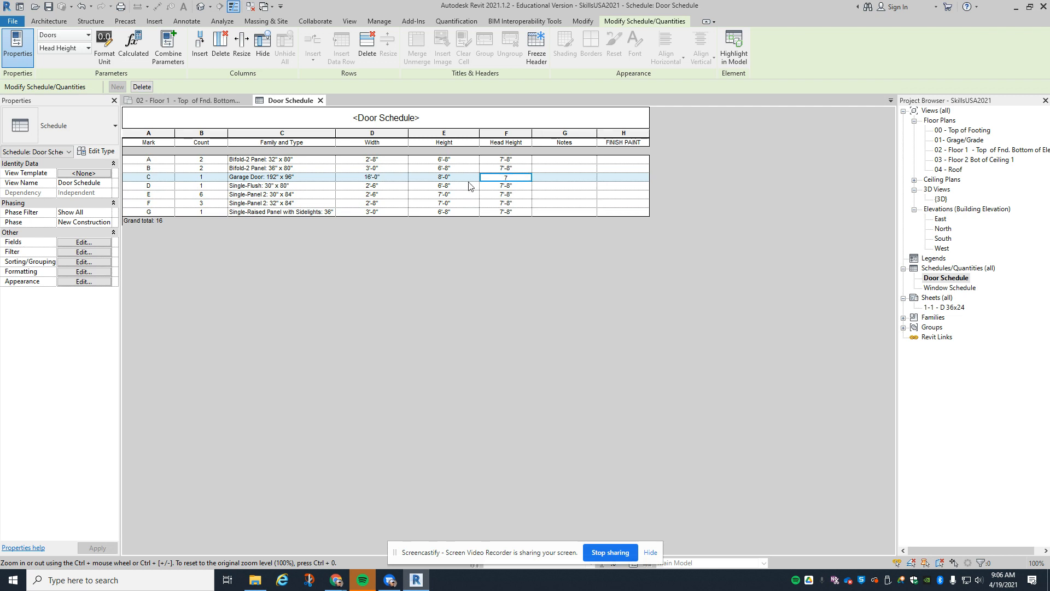
click(566, 190)
Step: Set the FINISH PAINT of the 32" x 80" bifold door row to WHITE and apply it to the type
click(627, 159)
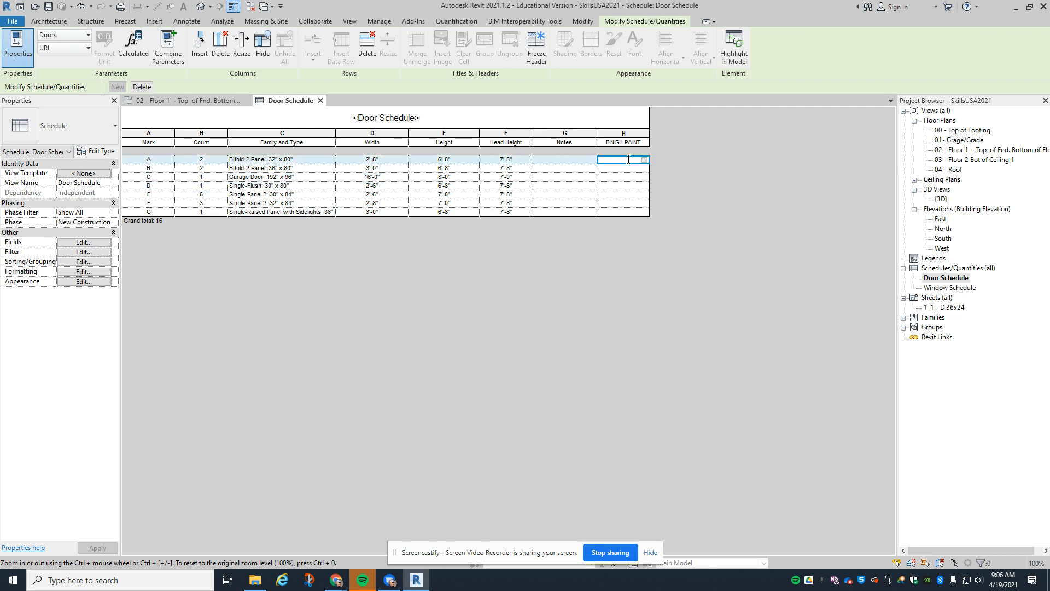
text(WHIT)
key(Return)
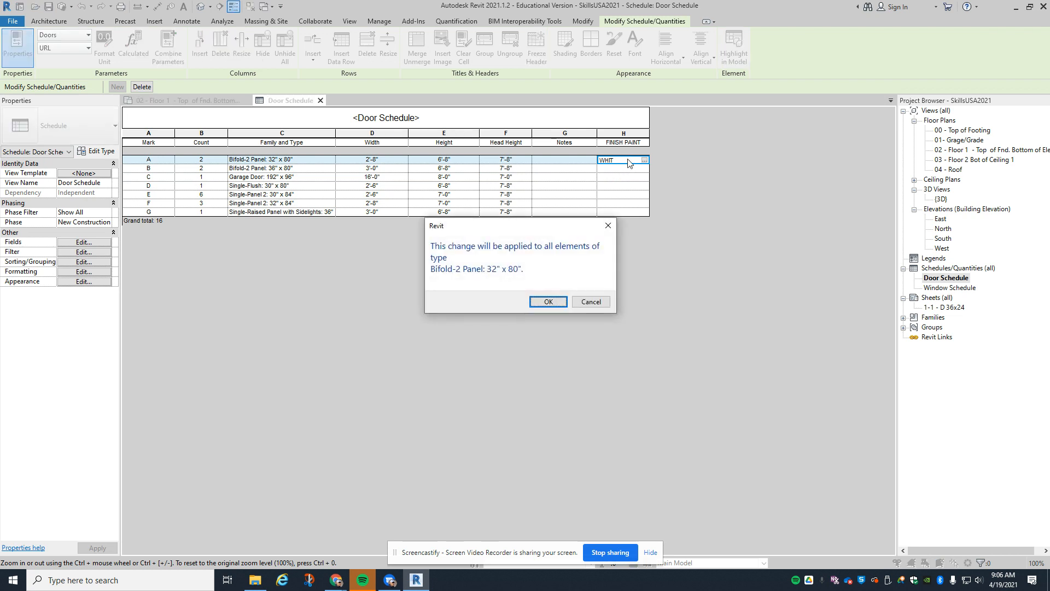
click(548, 302)
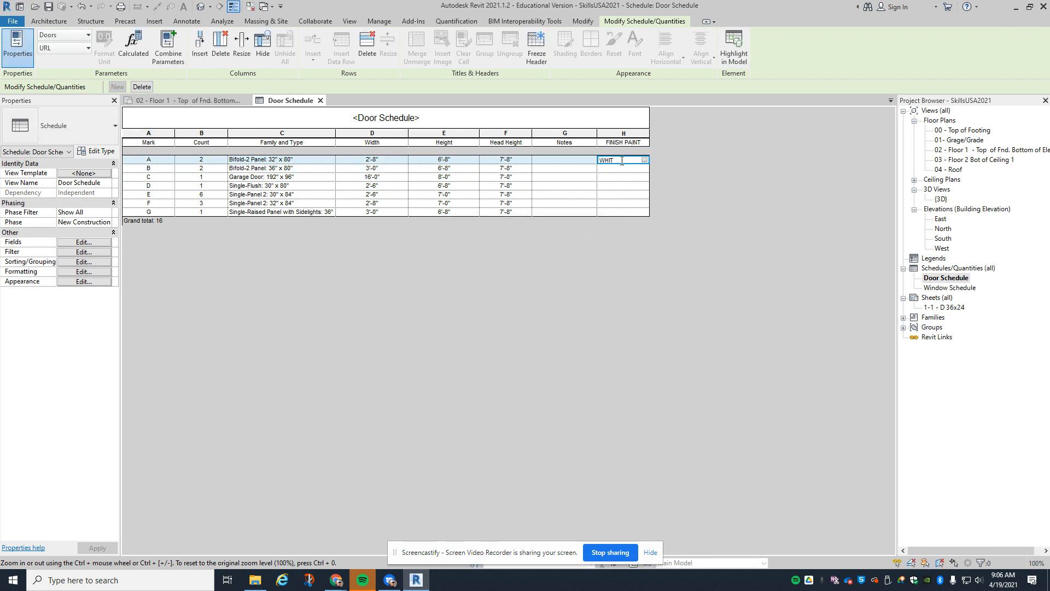
text(E)
key(Return)
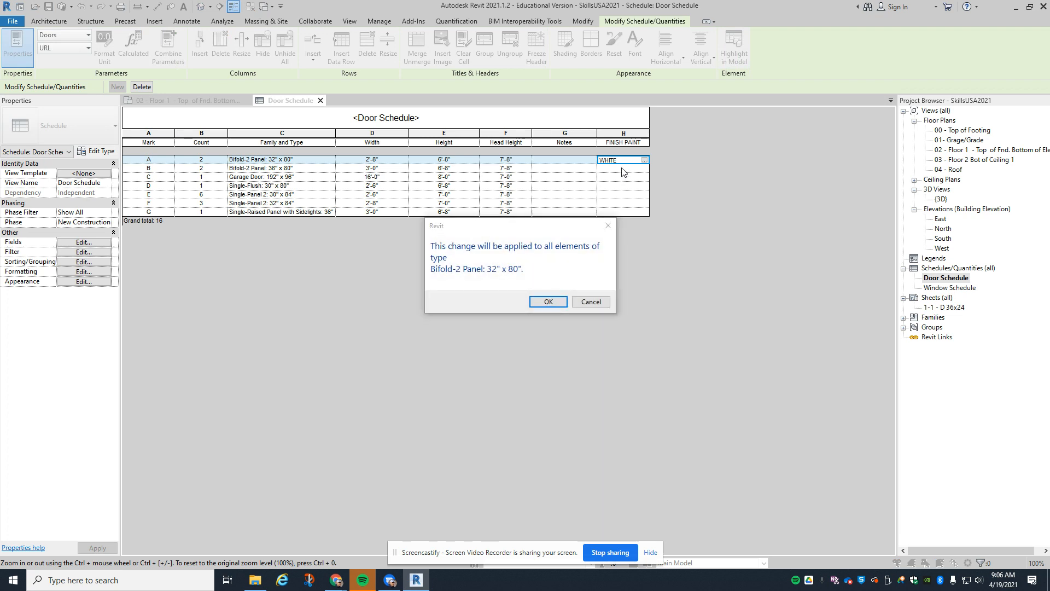
click(548, 301)
Step: Set the FINISH PAINT of the 36" x 80" bifold door row to NATURAL and apply it to the type
click(609, 170)
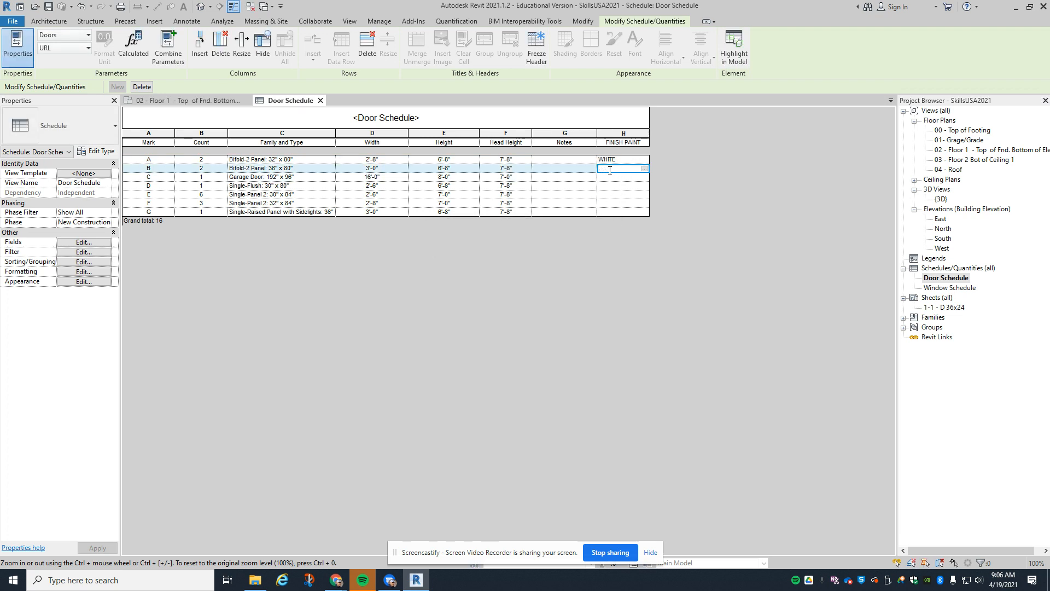
key(Return)
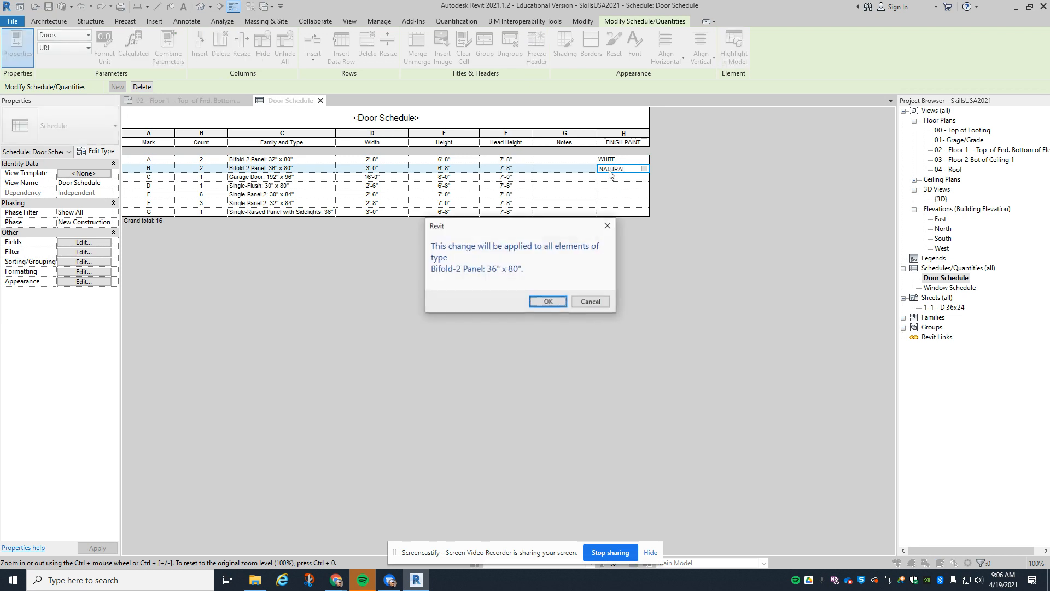
click(548, 301)
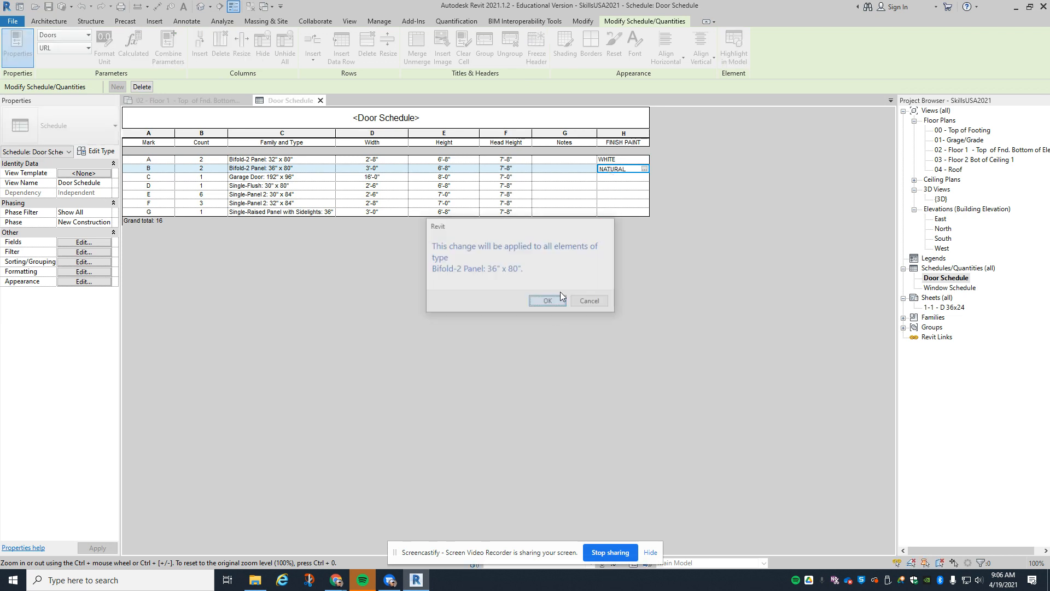
Step: Dismiss the File Explorer window and set the FINISH PAINT of the garage door row to WHITE for its type
click(645, 177)
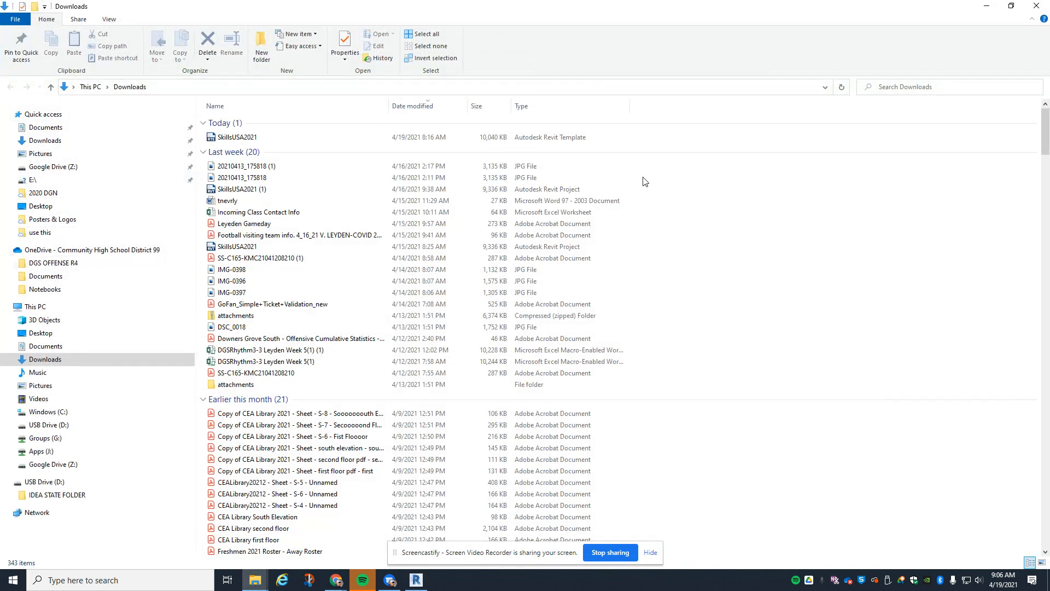
click(983, 5)
click(613, 178)
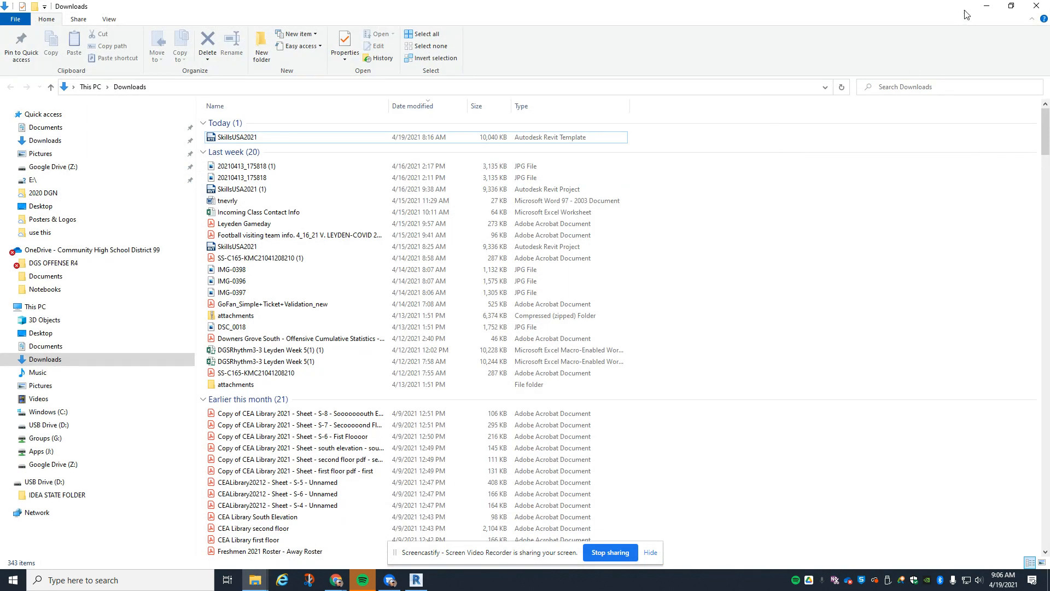
click(1034, 6)
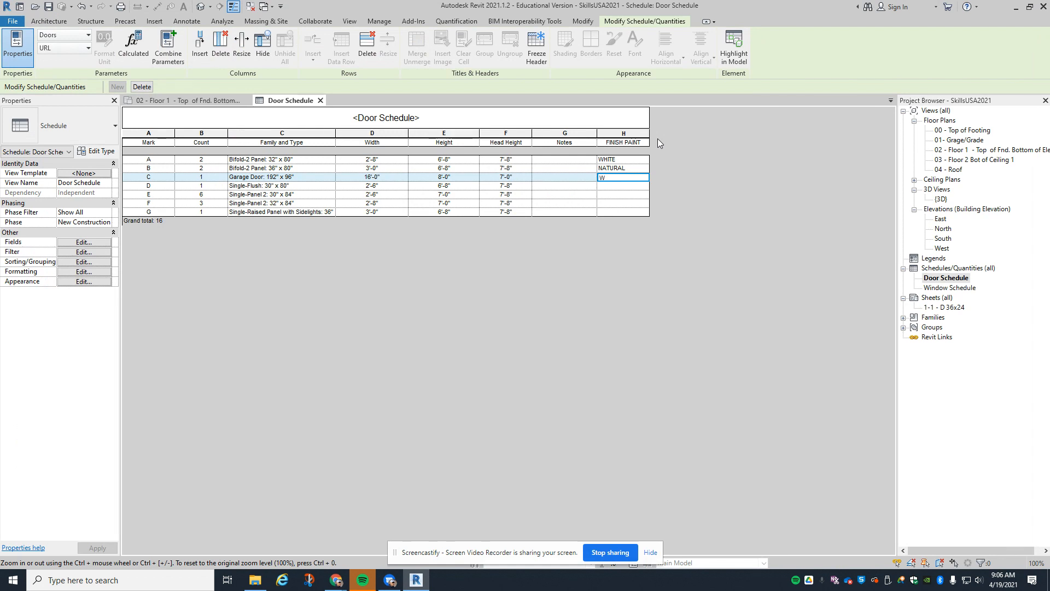
text(WHITE)
key(Return)
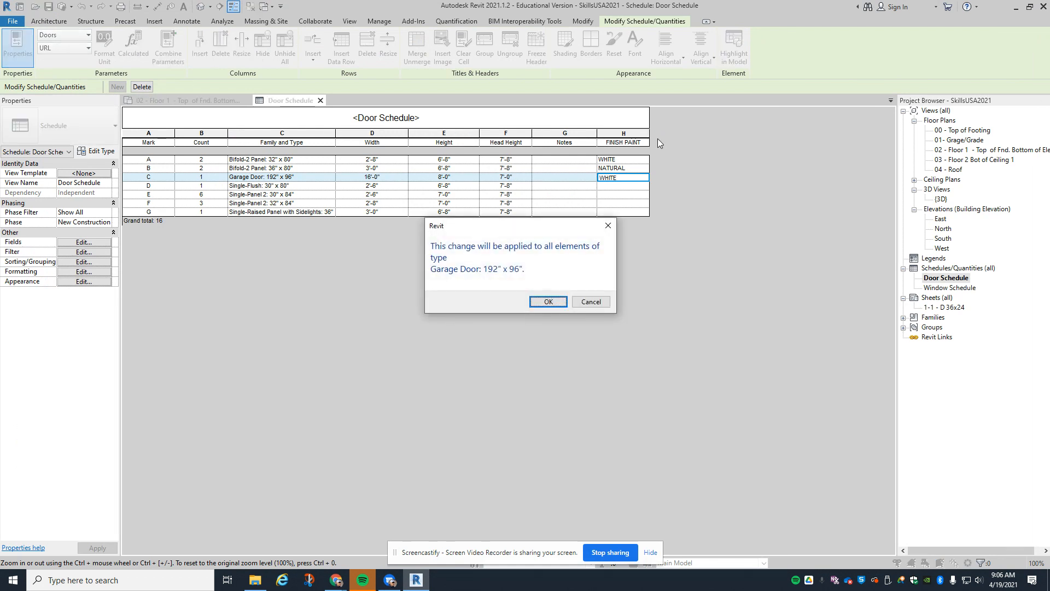
click(551, 302)
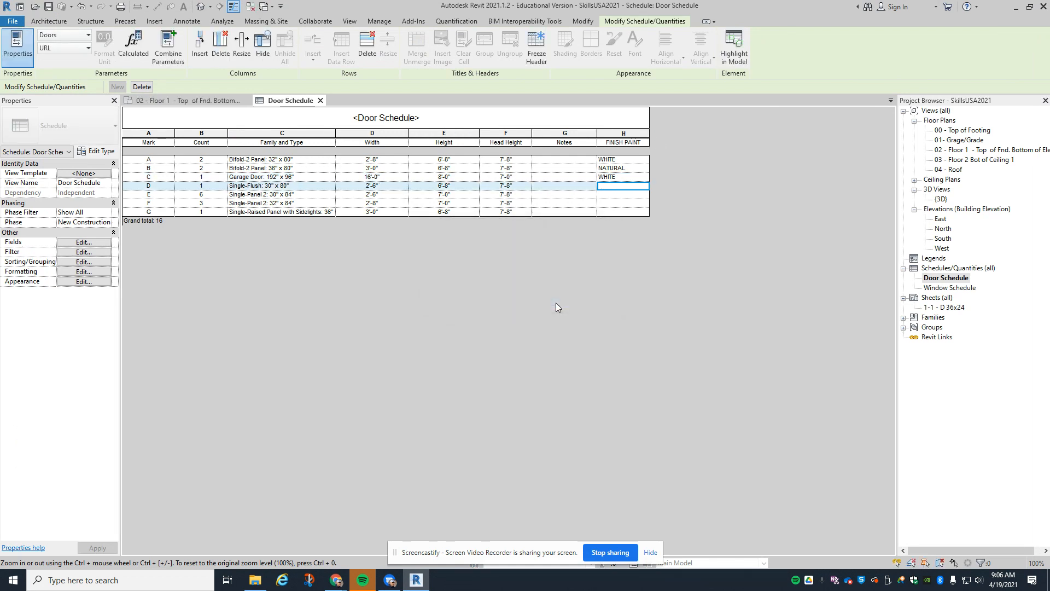
Step: In the window schedule, replace the Family field with Family and Type, placed between Count and Width
double_click(963, 288)
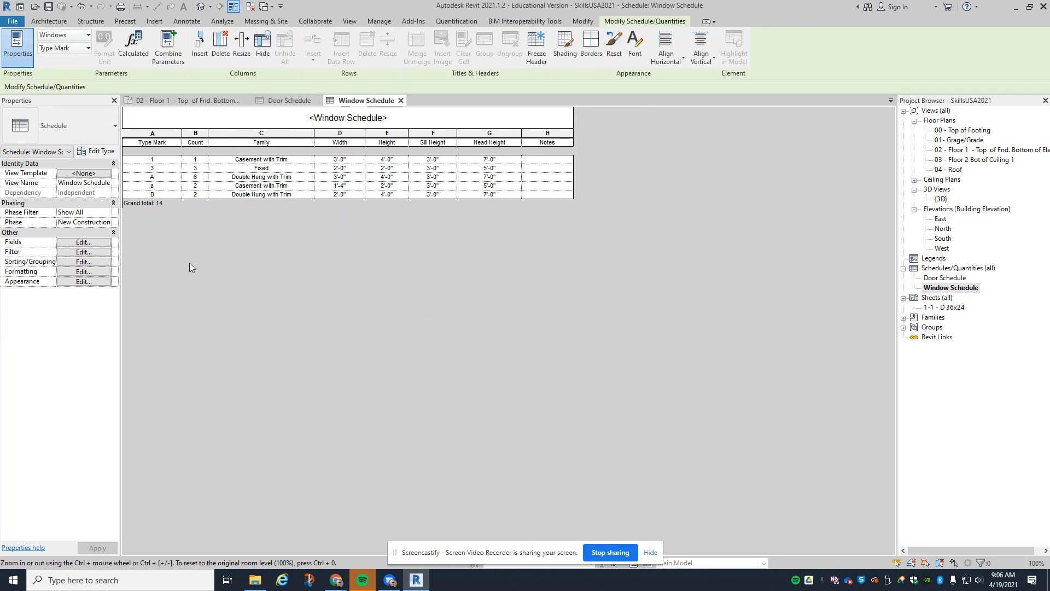
click(86, 243)
click(410, 174)
click(395, 173)
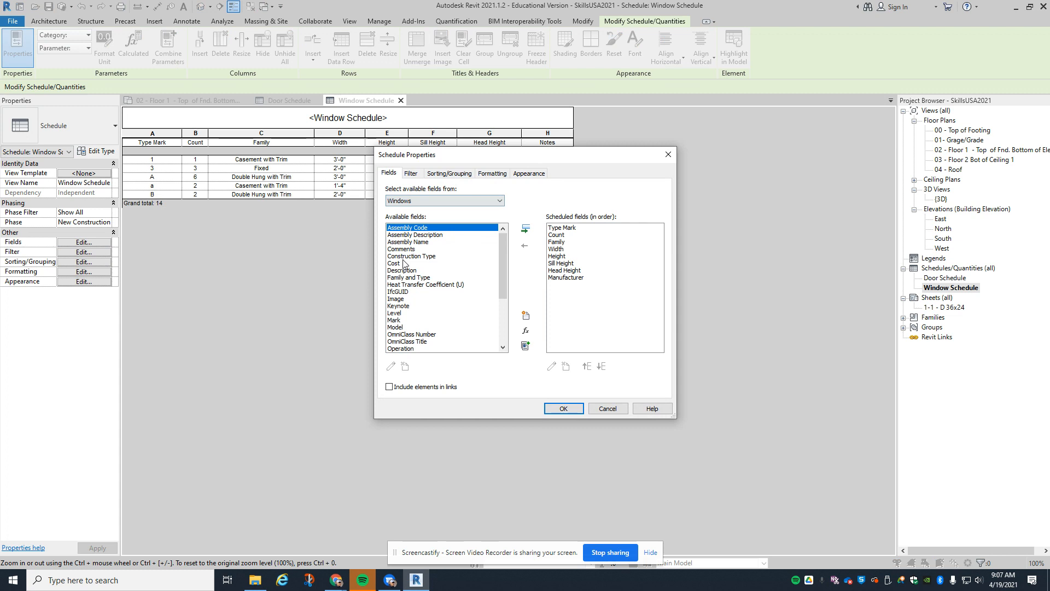
double_click(410, 278)
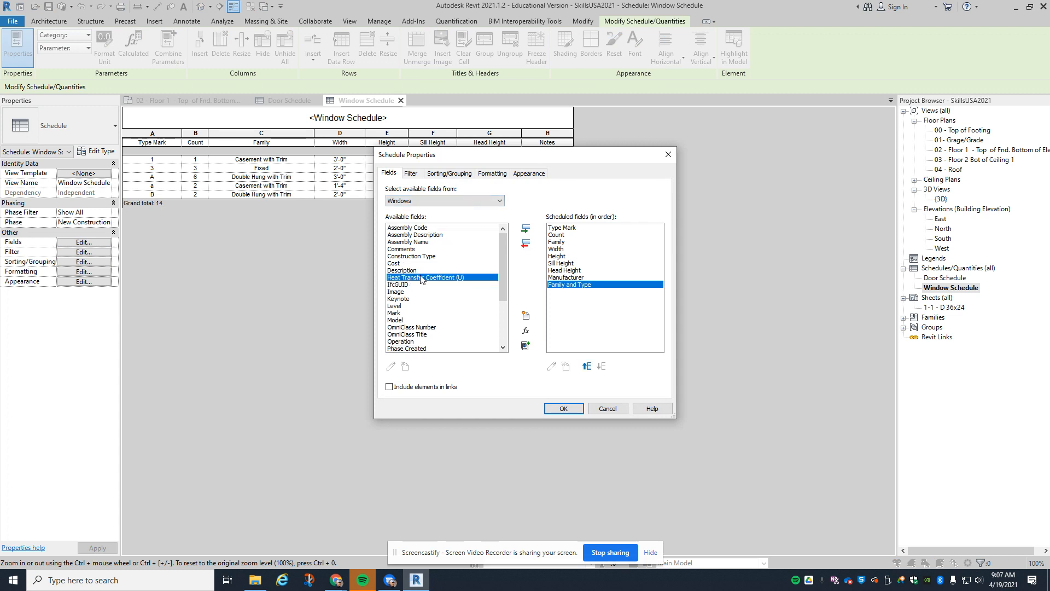
click(586, 366)
click(586, 366)
click(586, 366)
click(586, 366)
click(586, 366)
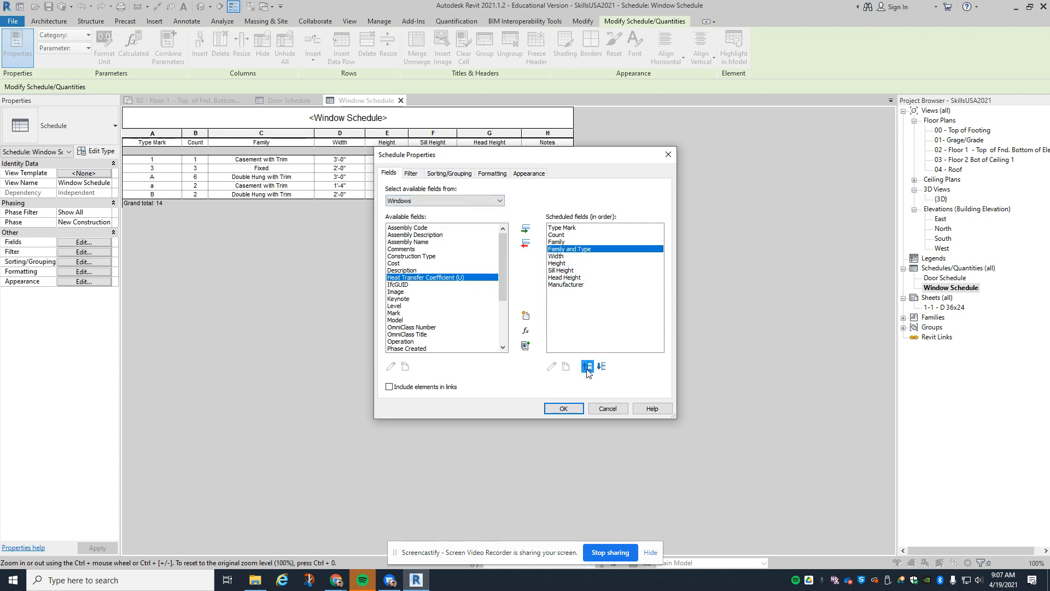
click(562, 242)
click(525, 244)
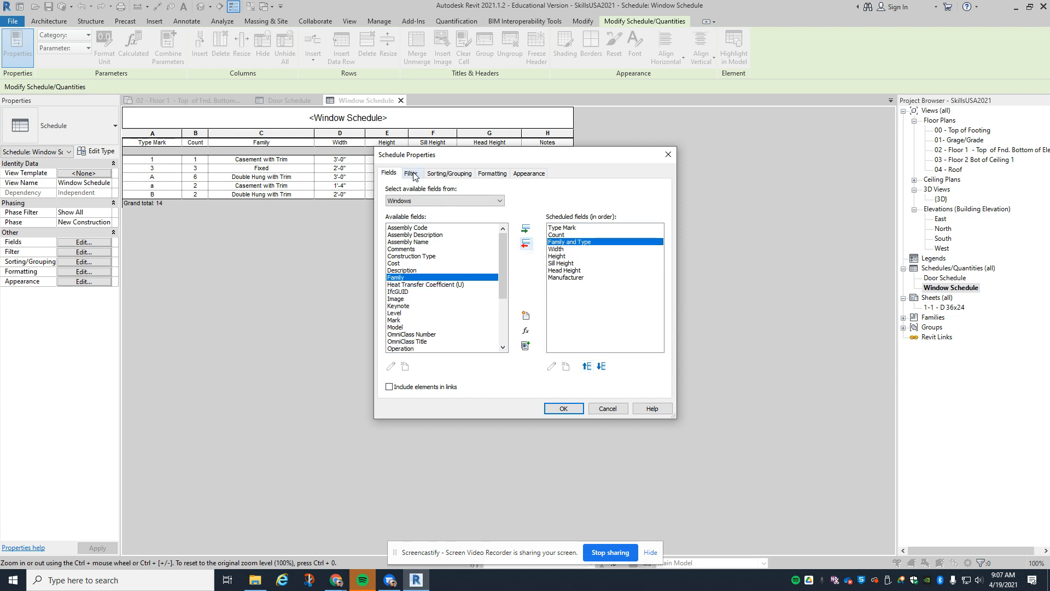
Step: Set the window schedule's primary sorting to Family and Type and apply the schedule properties
click(411, 172)
click(445, 174)
click(473, 191)
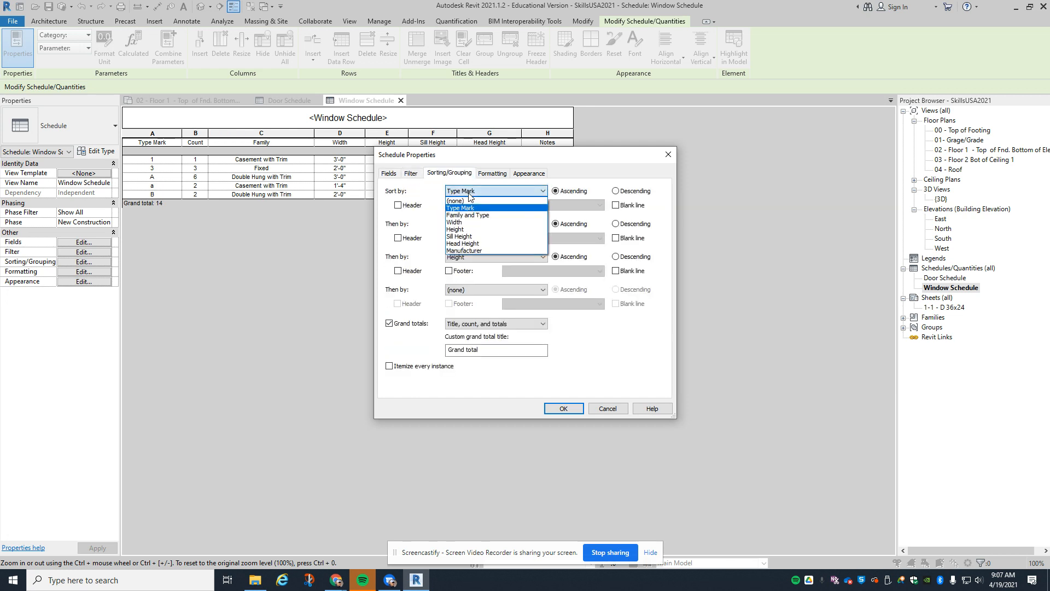
click(477, 216)
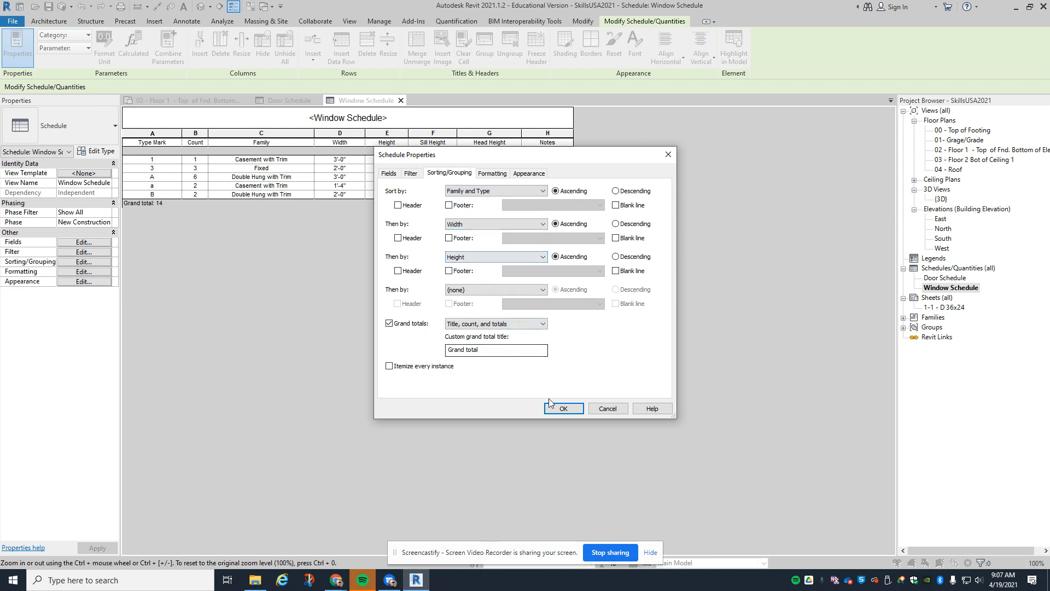
click(563, 408)
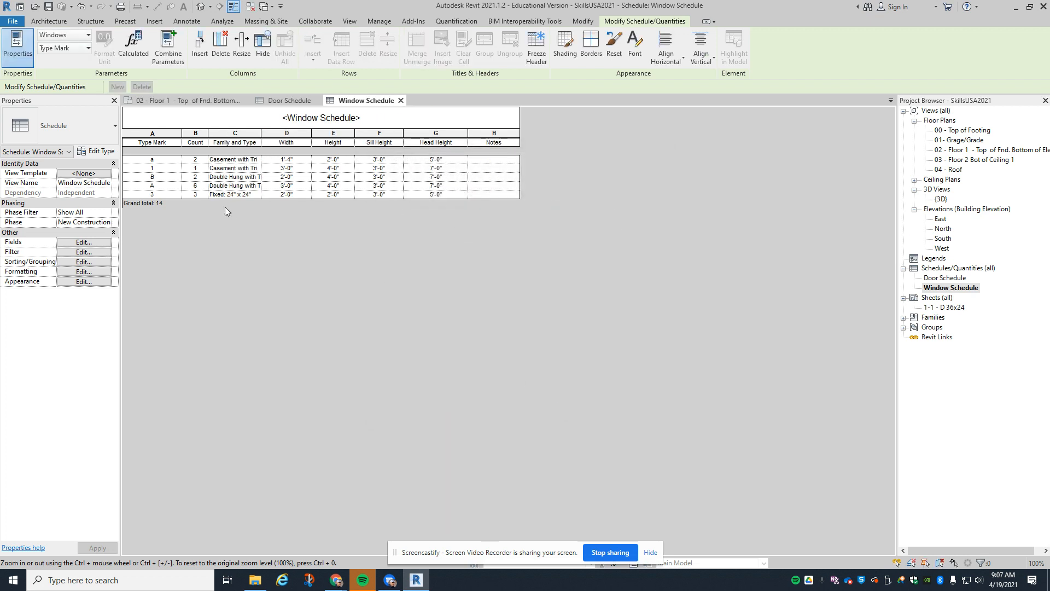
Step: Set the Type Marks of the two Casement with Trim rows to 1 and 2, applying each to its type
click(173, 159)
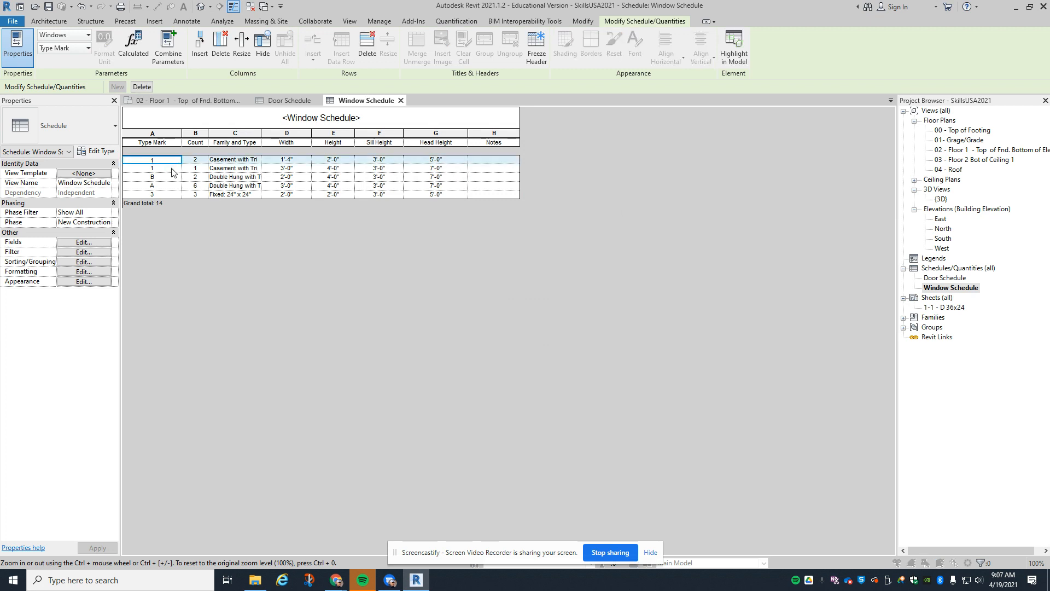
key(Return)
click(537, 302)
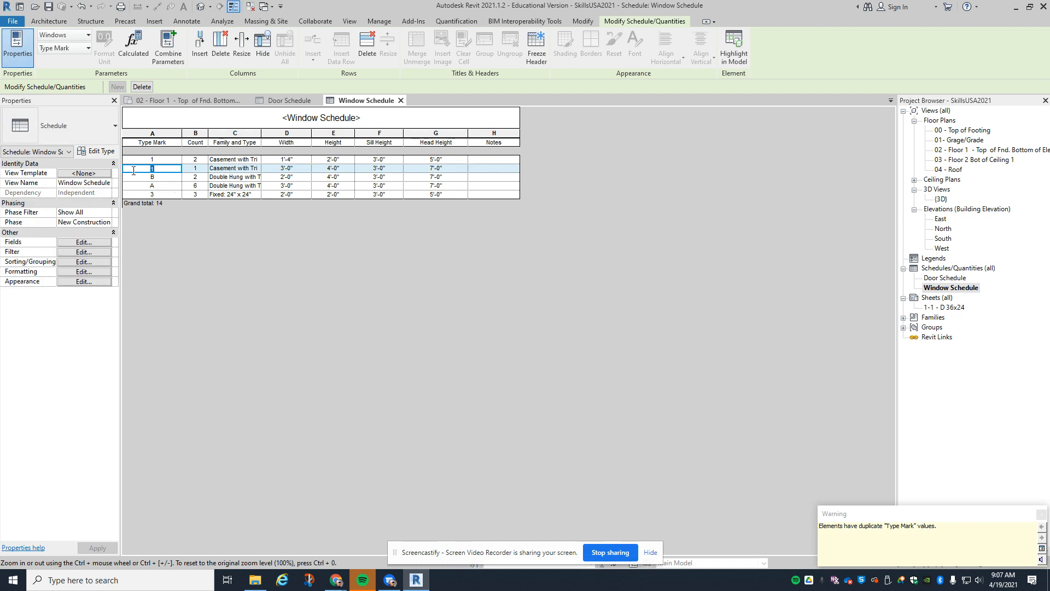
text(2)
key(Return)
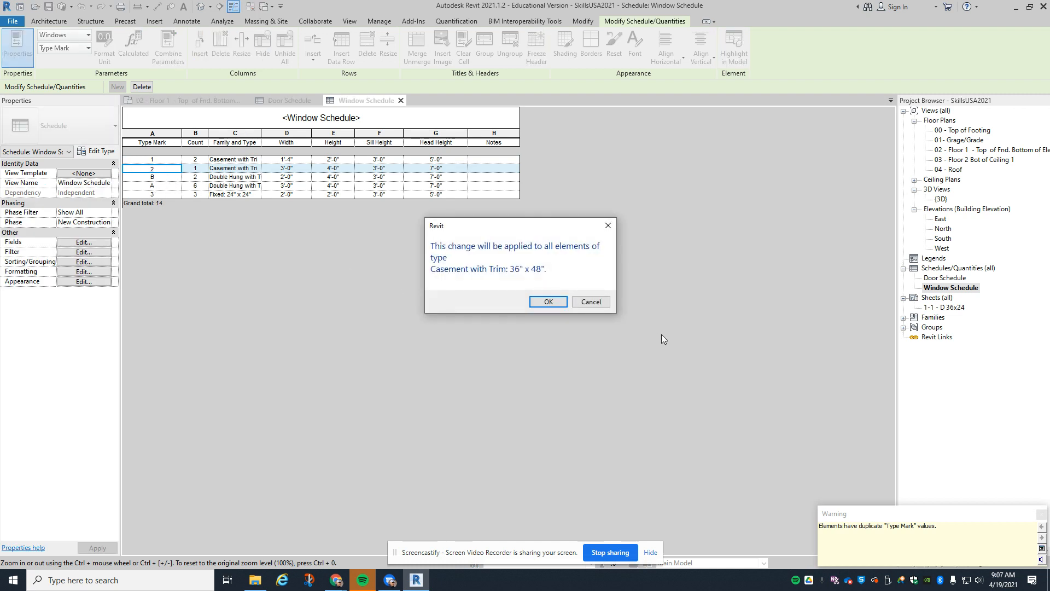
click(544, 300)
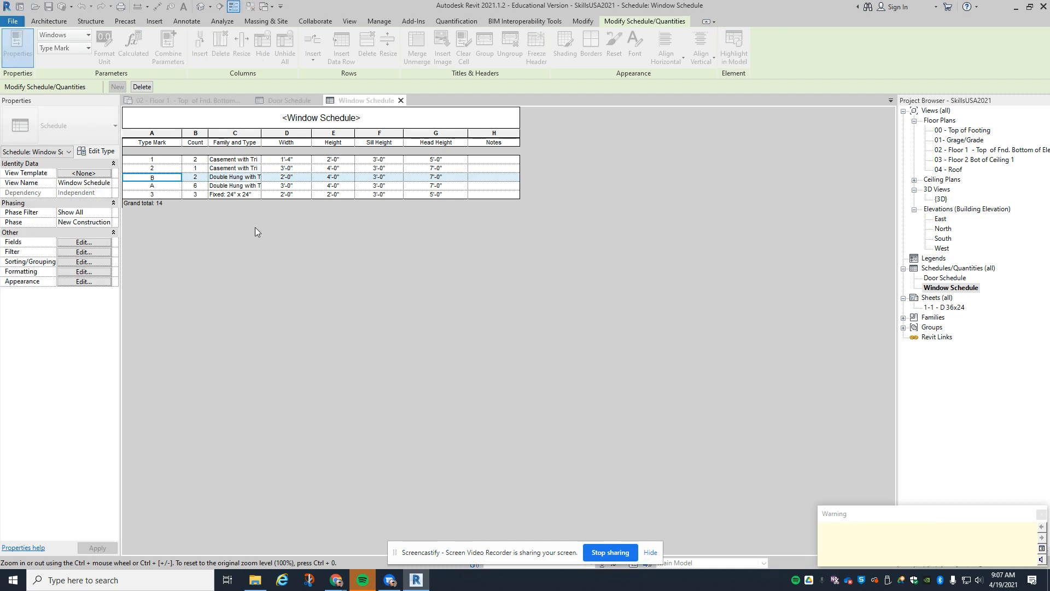
Step: Set the Type Marks of the two Double Hung with Trim rows to 3 and 4, and of the Fixed 24" x 24" row to 5
click(162, 193)
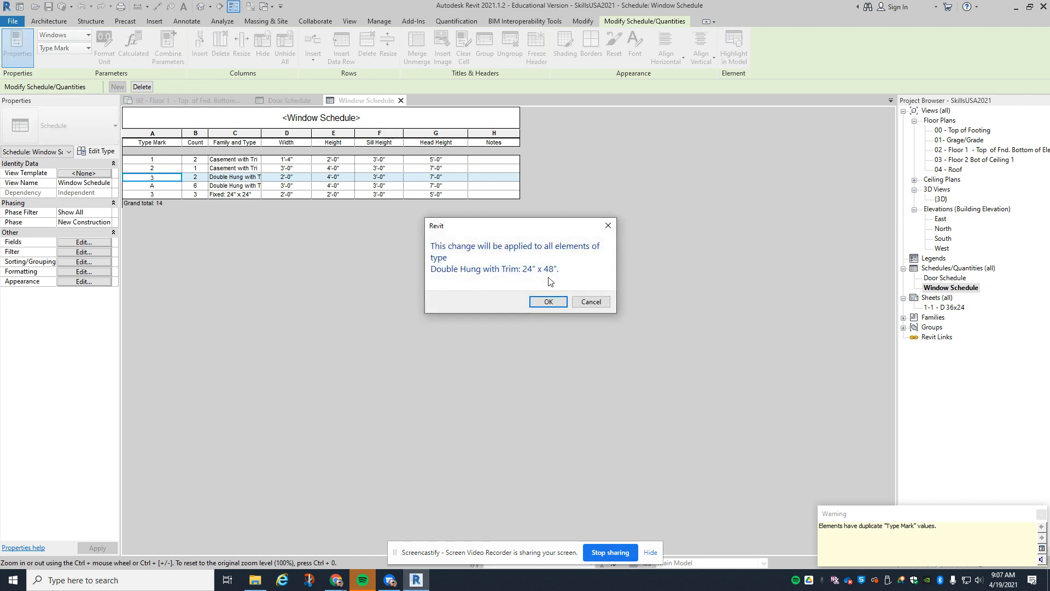
click(549, 302)
click(168, 186)
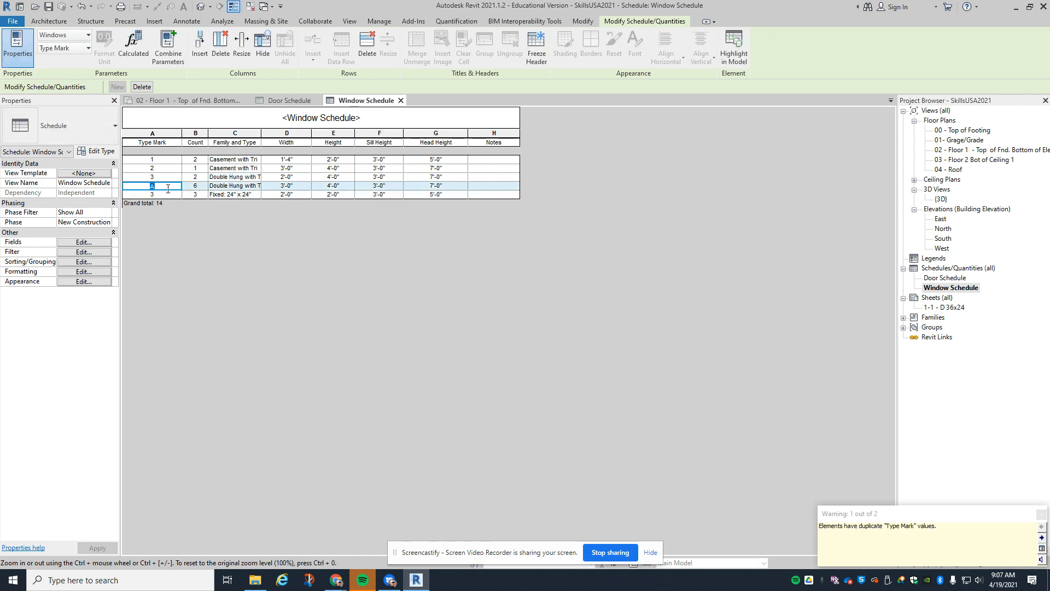
text(4)
key(Return)
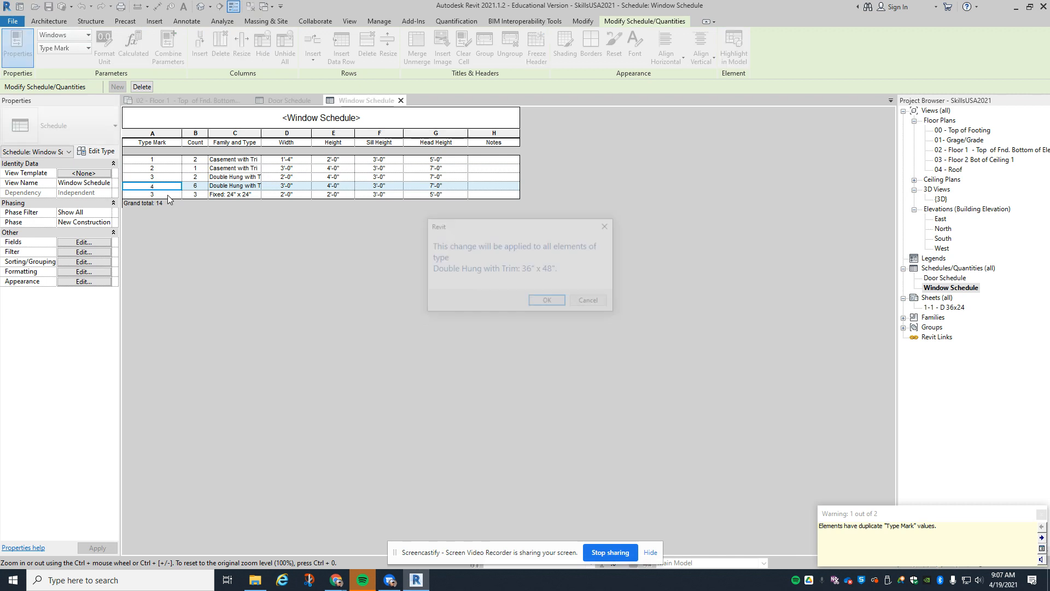
click(549, 302)
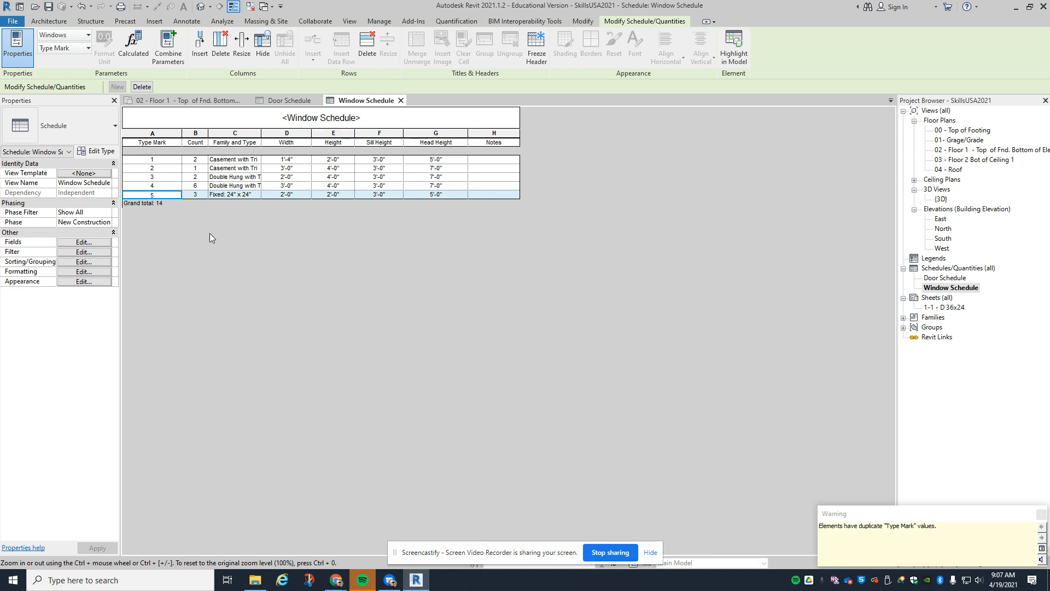
key(Return)
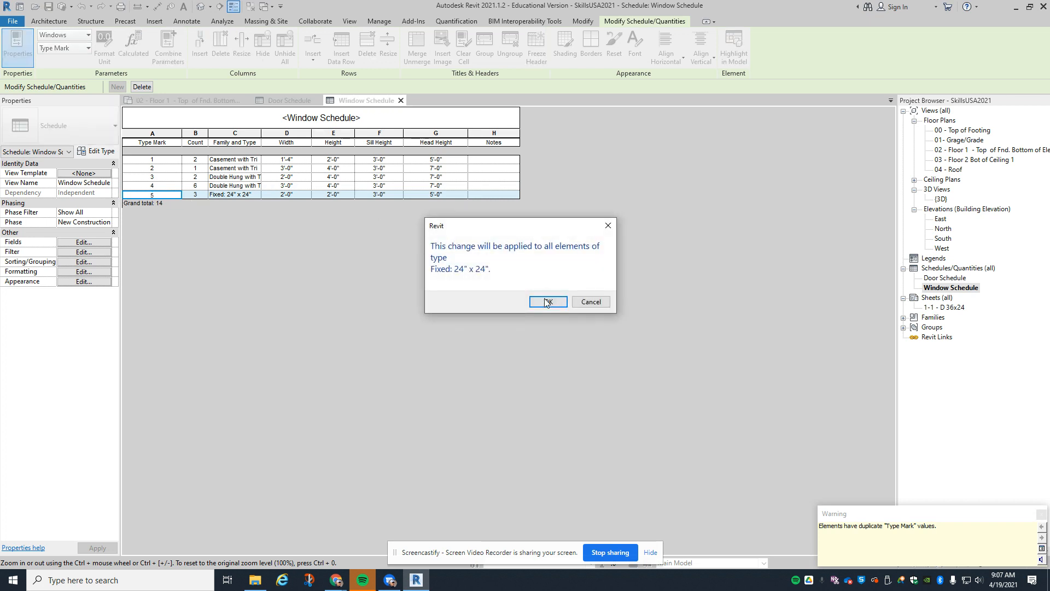
click(547, 301)
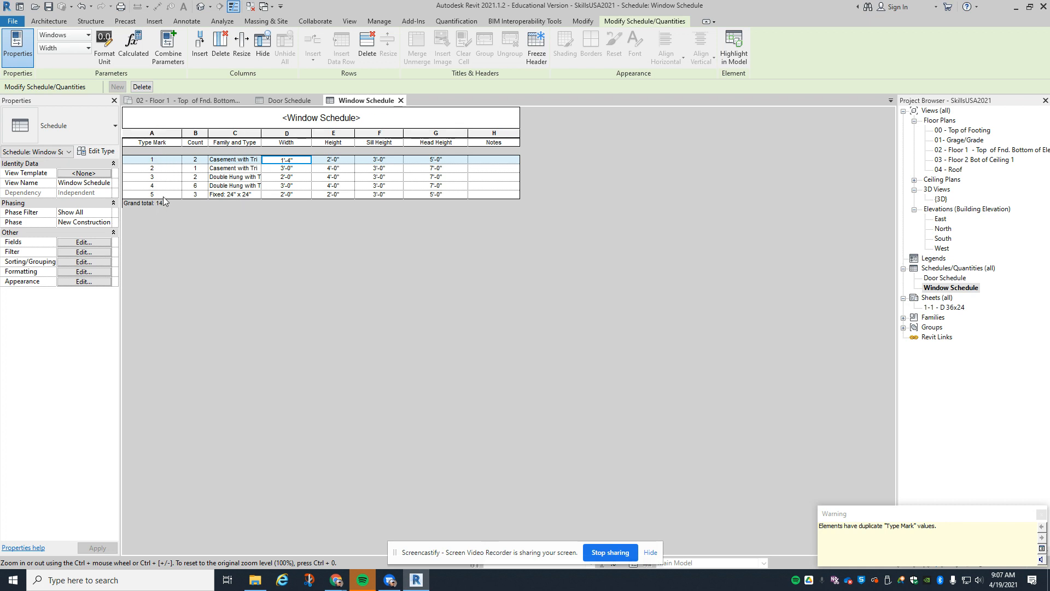
Step: Open the 02 - Floor 1 floor plan and bring the Family Room and Bedroom #2 areas into view
double_click(954, 150)
scroll(323, 330, up, 5)
scroll(323, 331, down, 4)
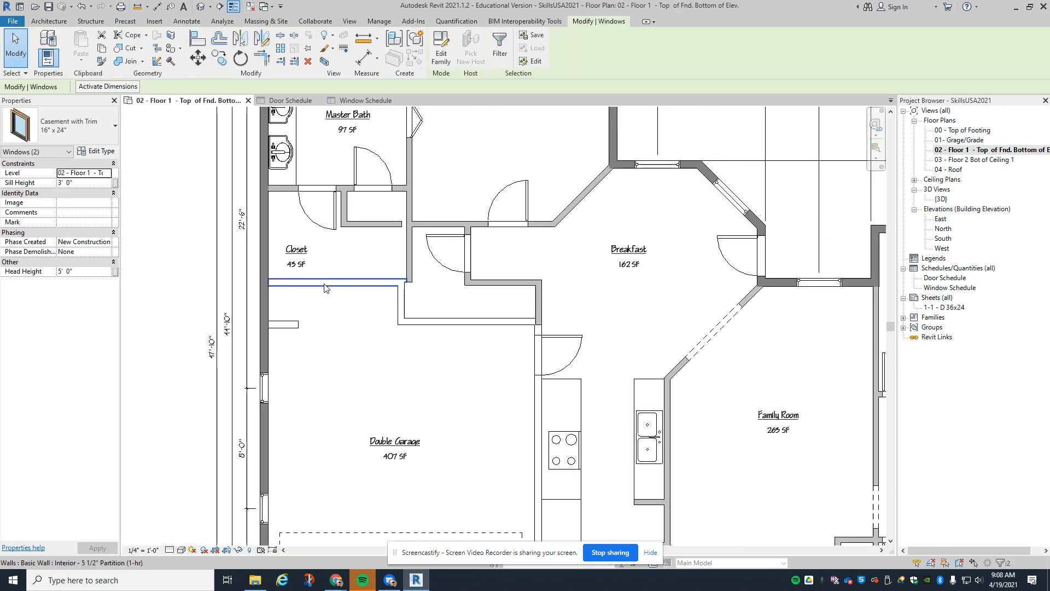
scroll(567, 357, up, 4)
scroll(566, 356, down, 2)
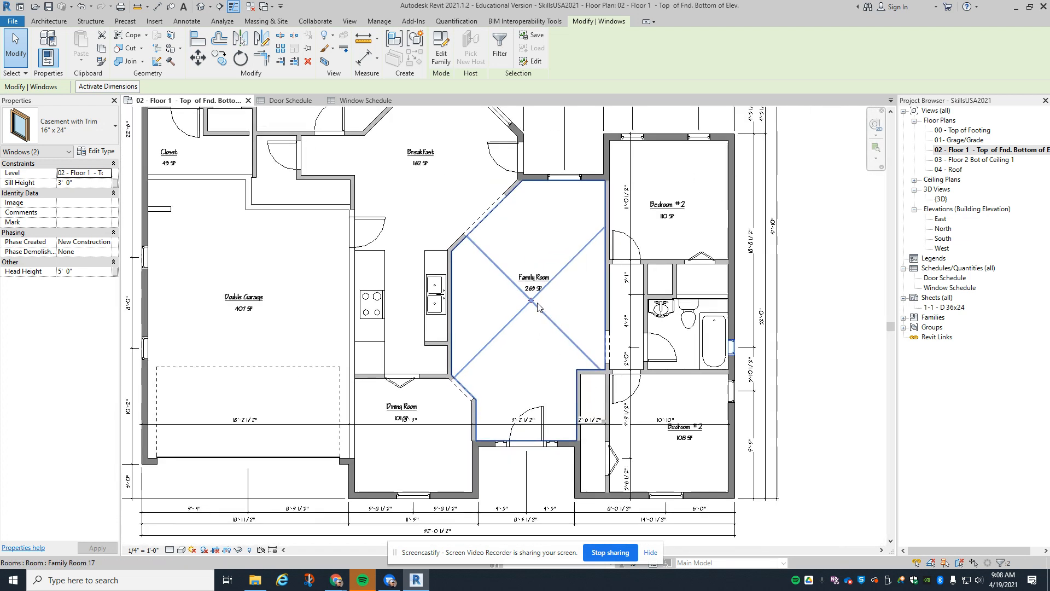
Step: Run Tag All for only the selected objects in the current view, using the Door Tags and Window Tags categories without a leader
click(50, 22)
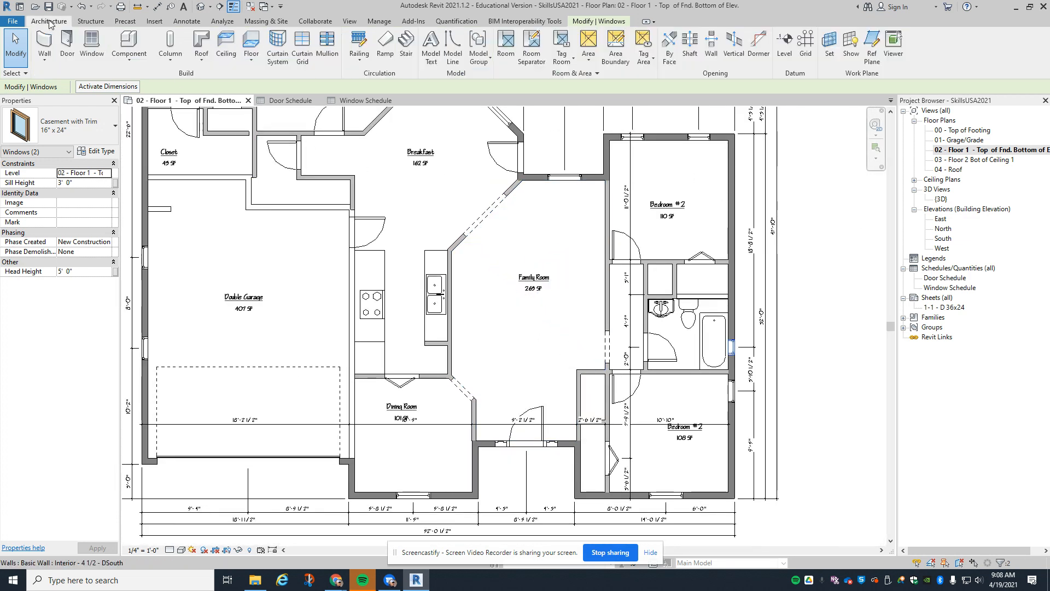
click(187, 21)
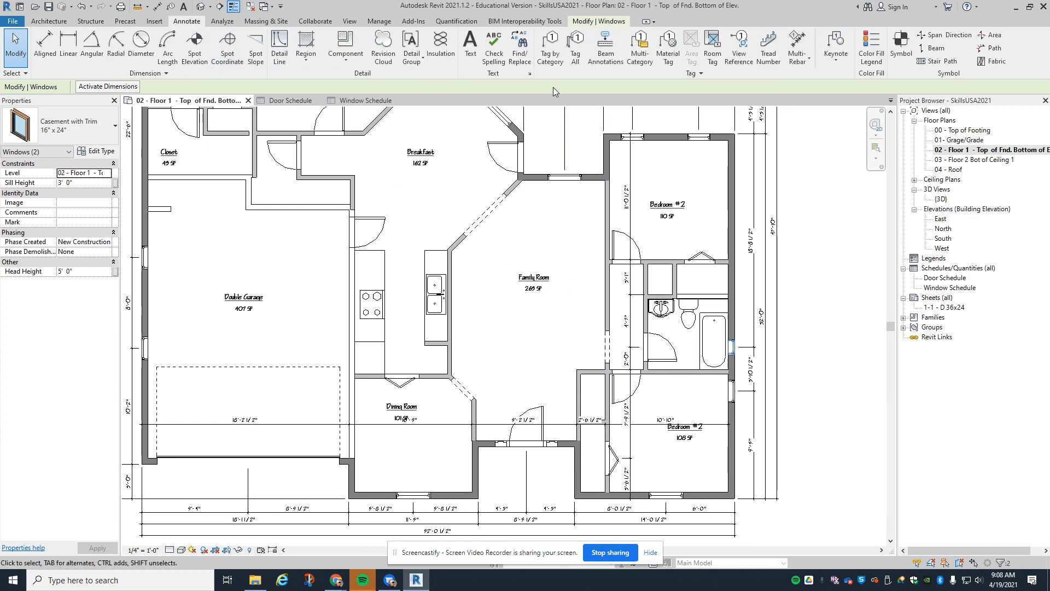
click(579, 51)
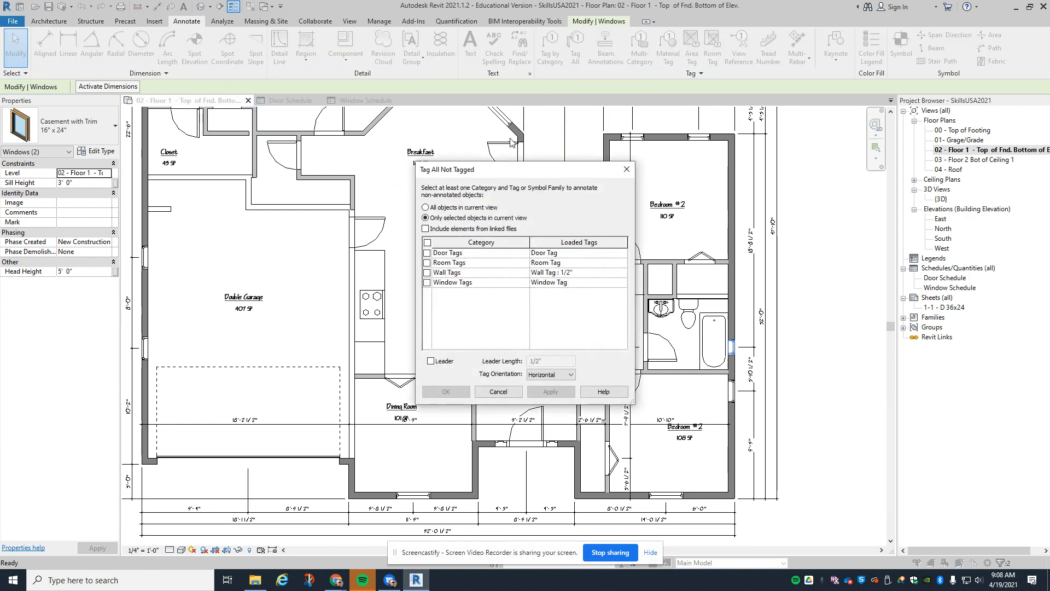
click(427, 253)
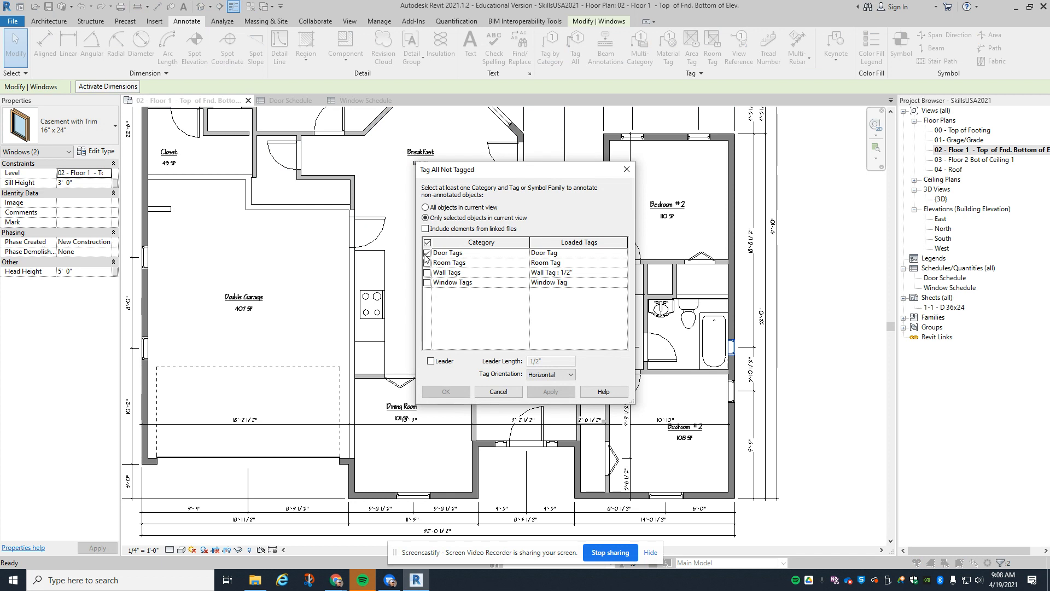
click(427, 282)
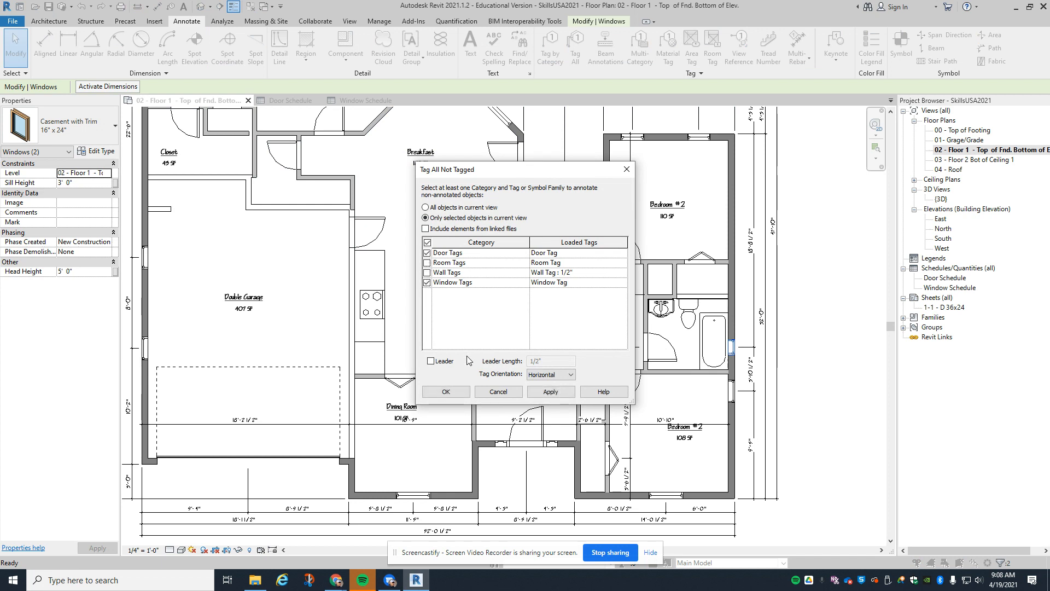
click(551, 392)
click(446, 391)
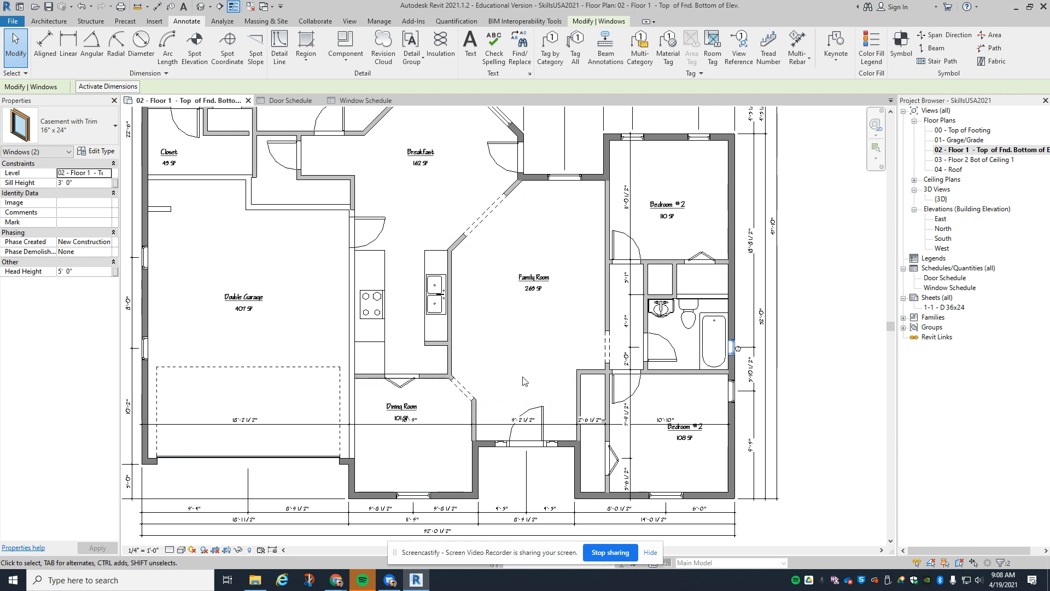
Step: Start Tag by Category near the lower Bedroom #2 with the leader turned off
scroll(673, 358, up, 5)
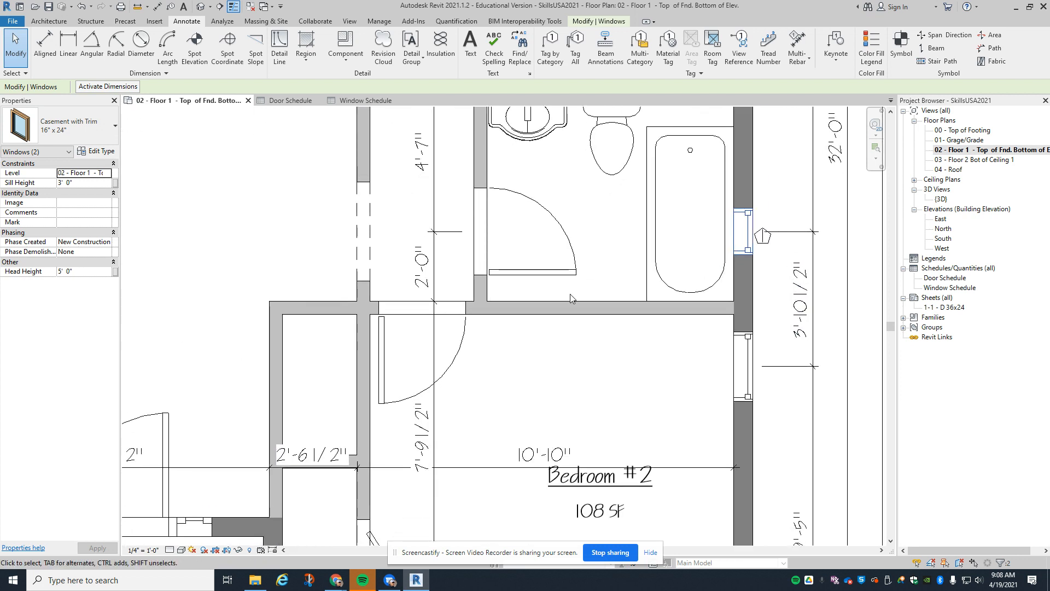
scroll(570, 298, down, 3)
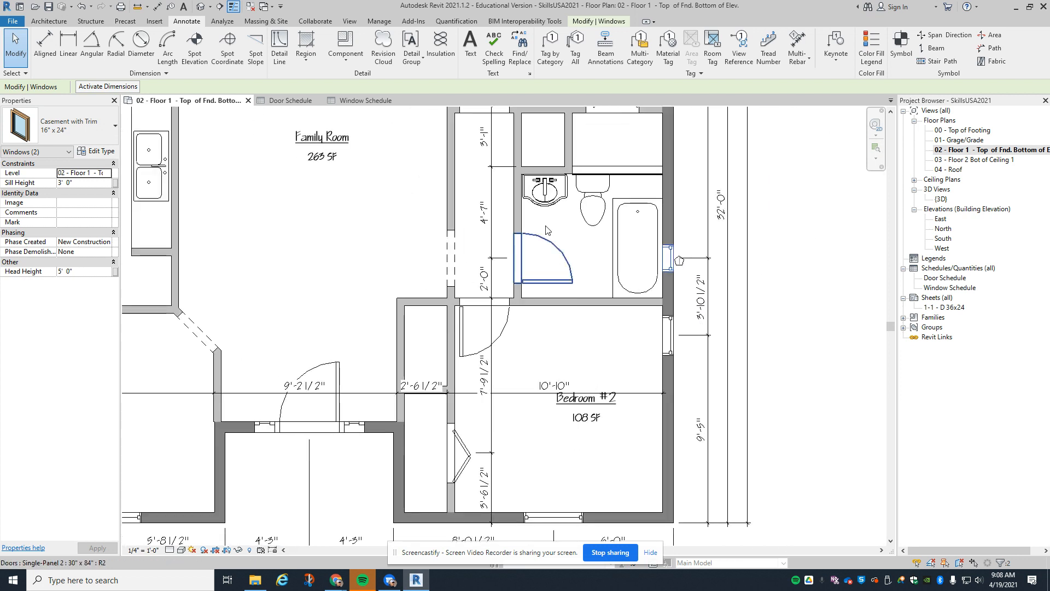
click(550, 44)
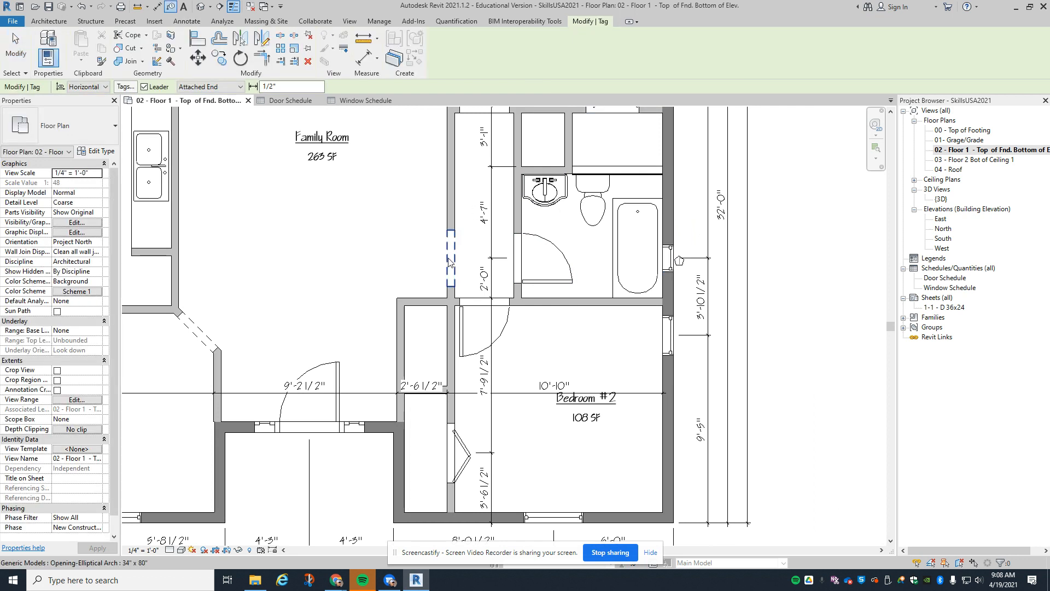
click(144, 86)
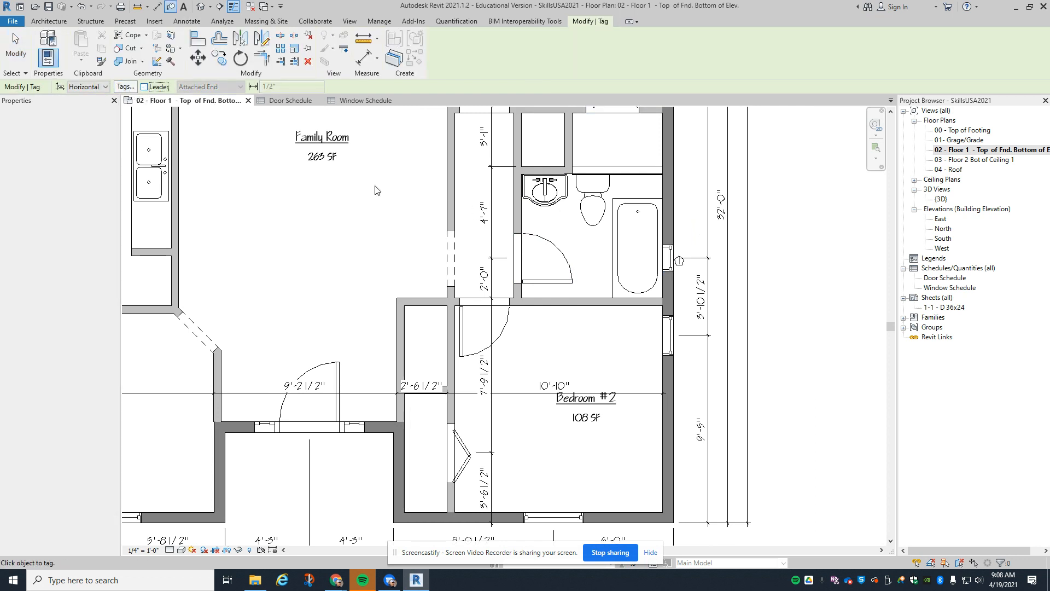
click(450, 256)
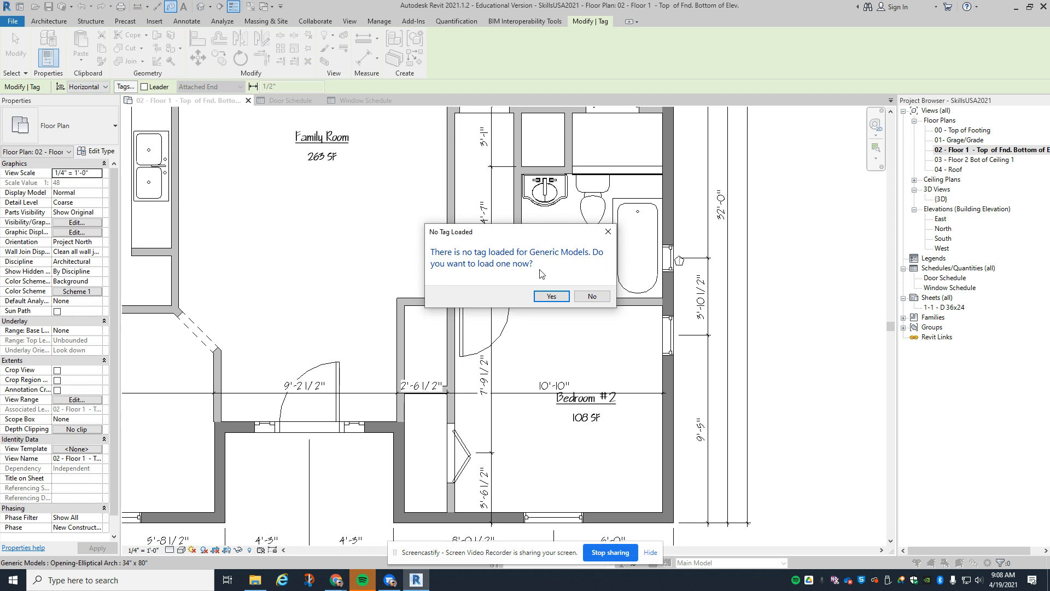
click(552, 298)
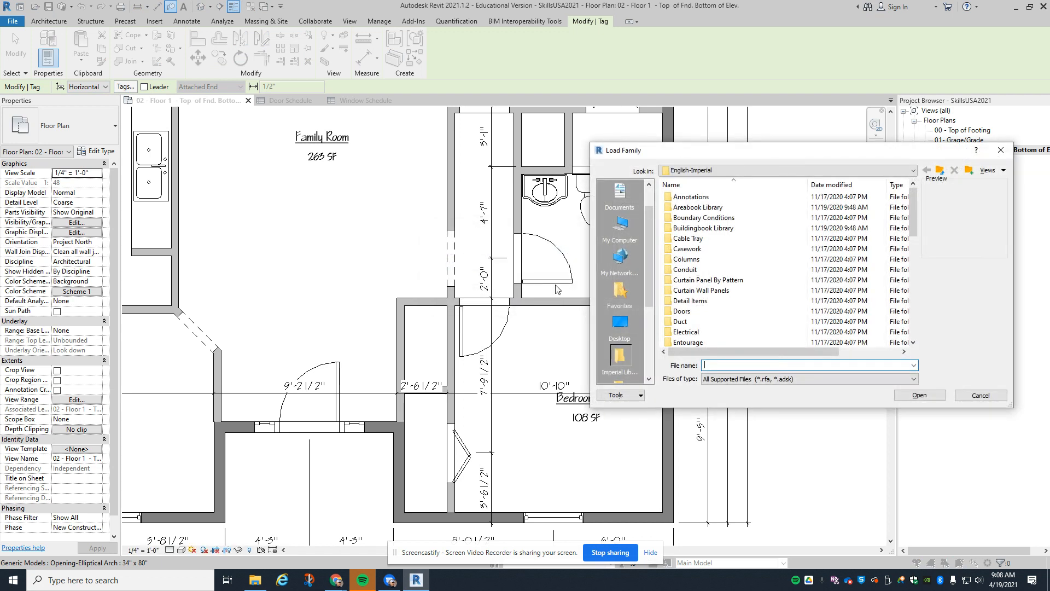
click(980, 395)
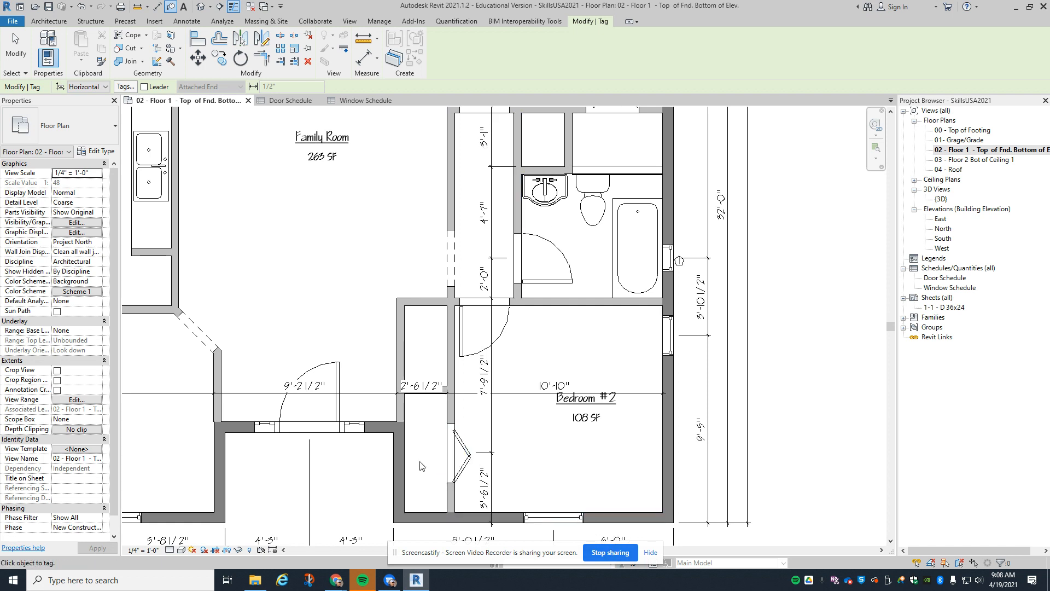
Step: Tag the front entry door, both Bedroom #2 doors, the lower bedroom's closet bifold and the Family Room's rear window
click(319, 422)
click(492, 353)
click(466, 457)
middle_drag(413, 288, 528, 492)
click(594, 276)
click(483, 167)
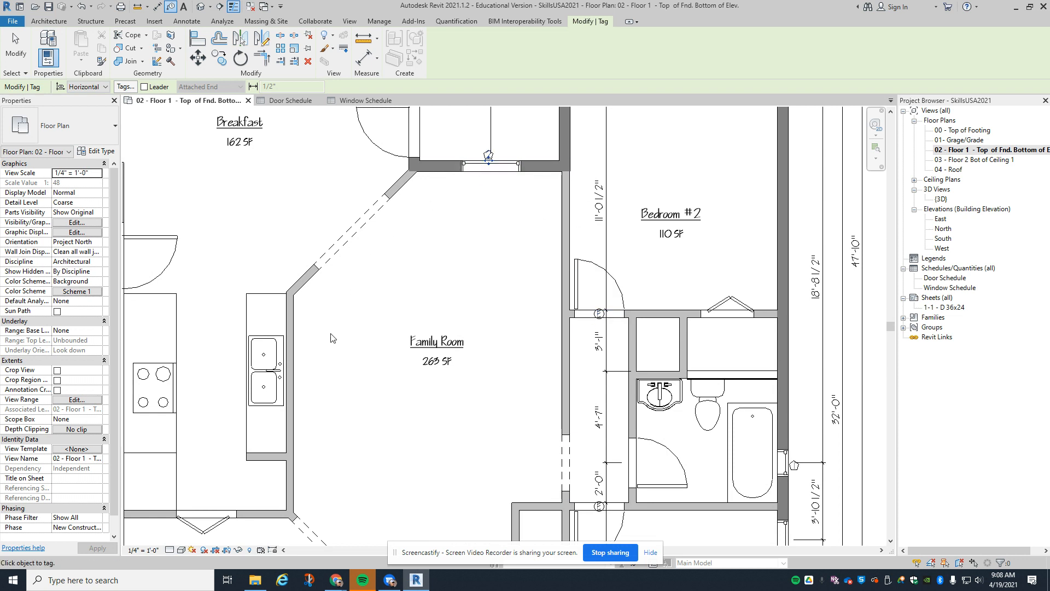
Step: Tag the garage entry door, Master Bedroom door, Breakfast exterior door, both Breakfast windows and the upper Bedroom #2's first rear window
middle_drag(251, 330, 398, 526)
click(281, 456)
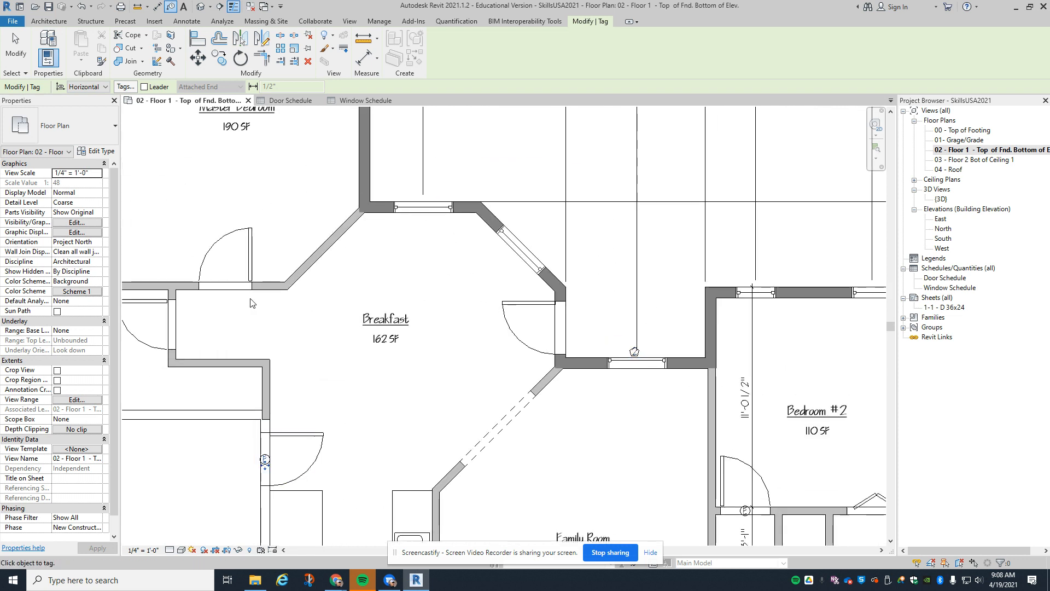
click(239, 284)
click(529, 305)
click(520, 249)
click(432, 203)
click(750, 302)
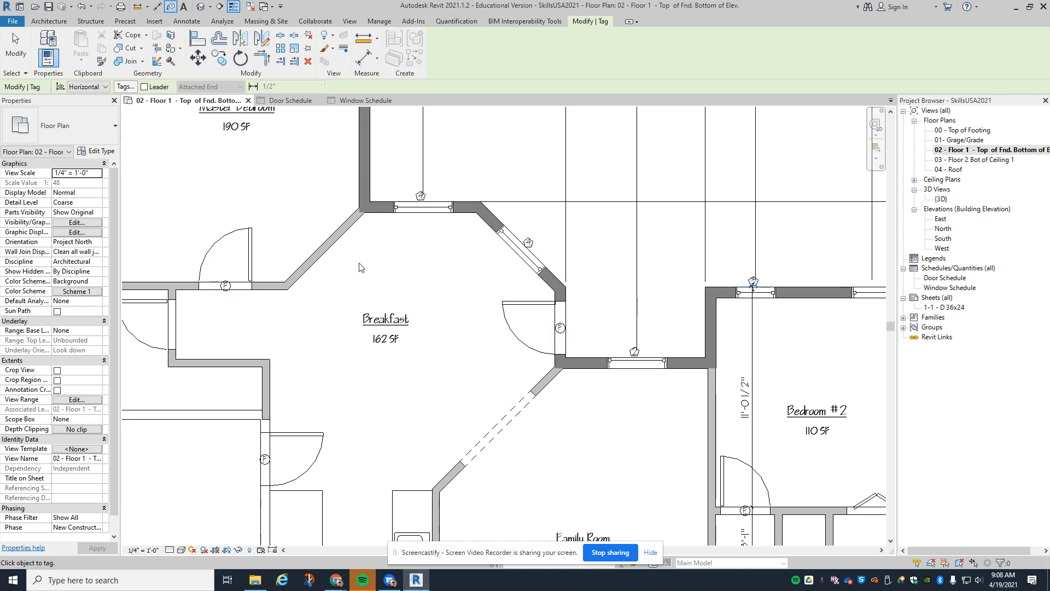
Step: Tag the doors at the Master Bath by category
scroll(359, 260, down, 3)
scroll(255, 310, up, 1)
middle_drag(255, 310, 404, 357)
click(334, 273)
Step: Examine the Master Bath door tag up close, and open the Door Schedule and Window Schedule to compare their type marks
scroll(341, 289, up, 5)
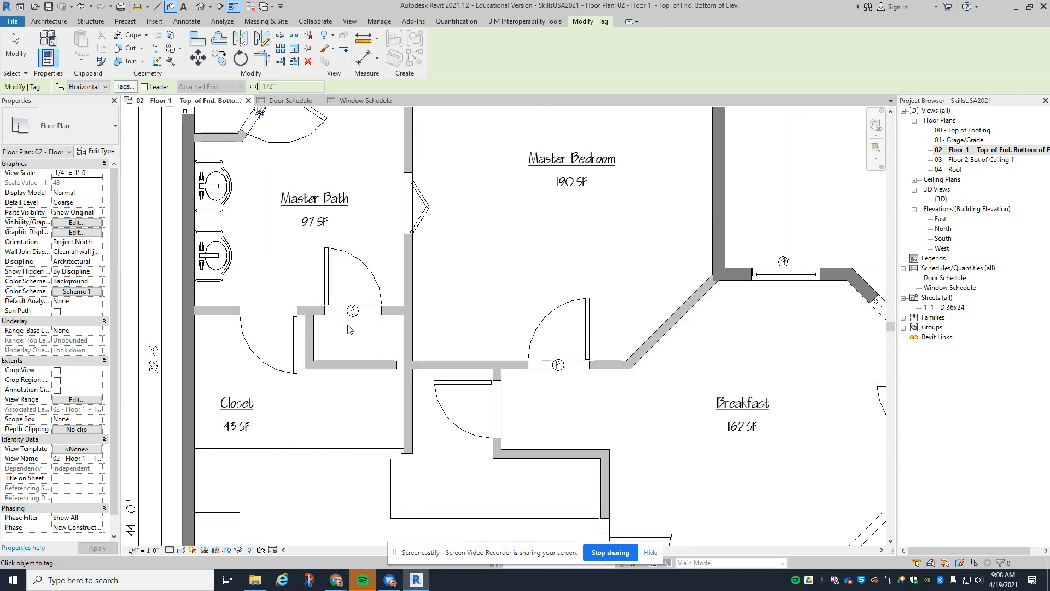
scroll(353, 322, down, 2)
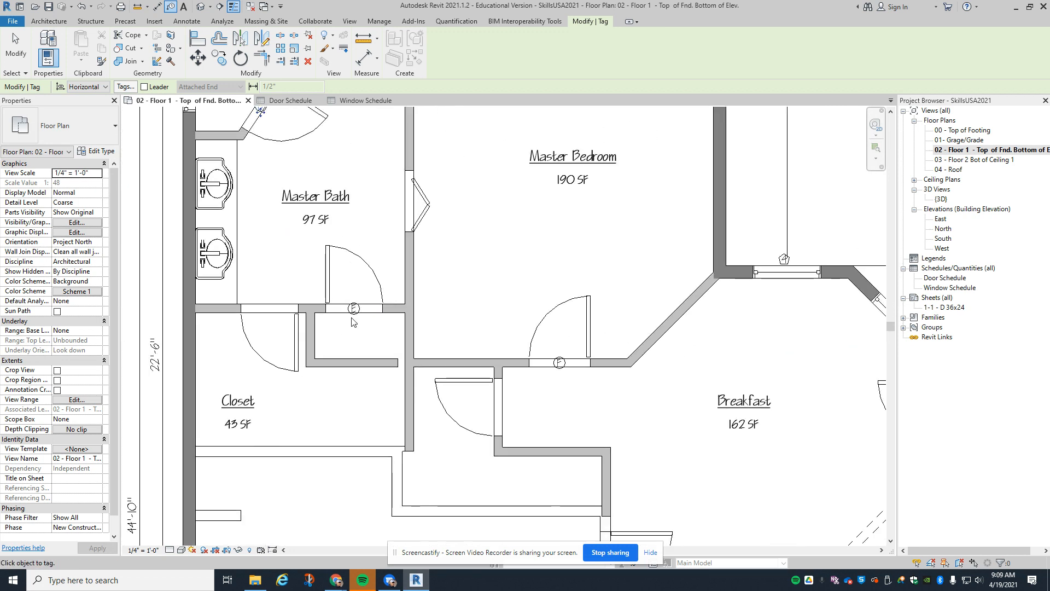
double_click(956, 279)
double_click(956, 287)
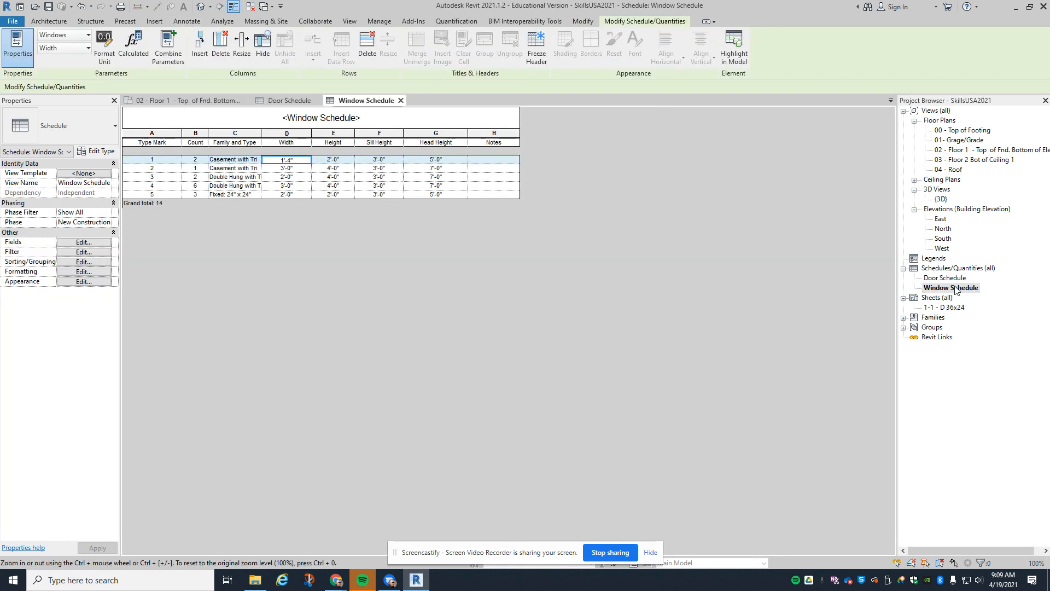